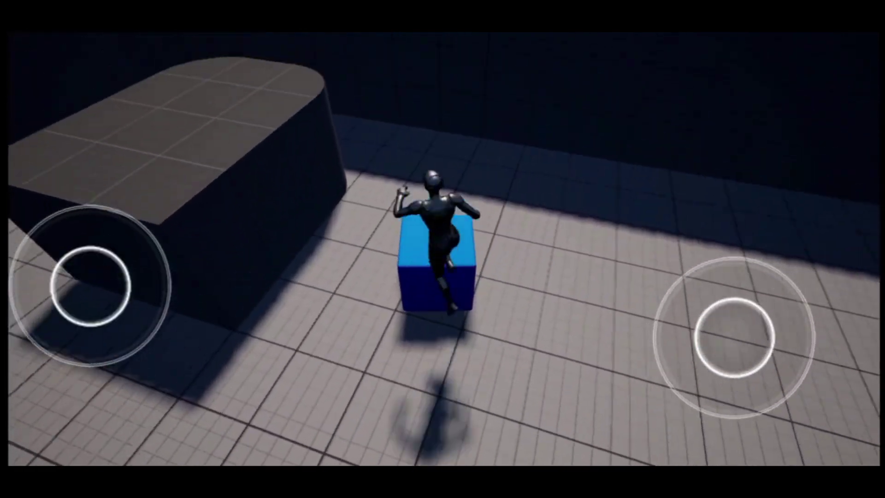
# Run the character across the level, jump onto the blue cube, and swing the camera around
pyautogui.moveTo(90, 286); pyautogui.dragTo(122, 290)
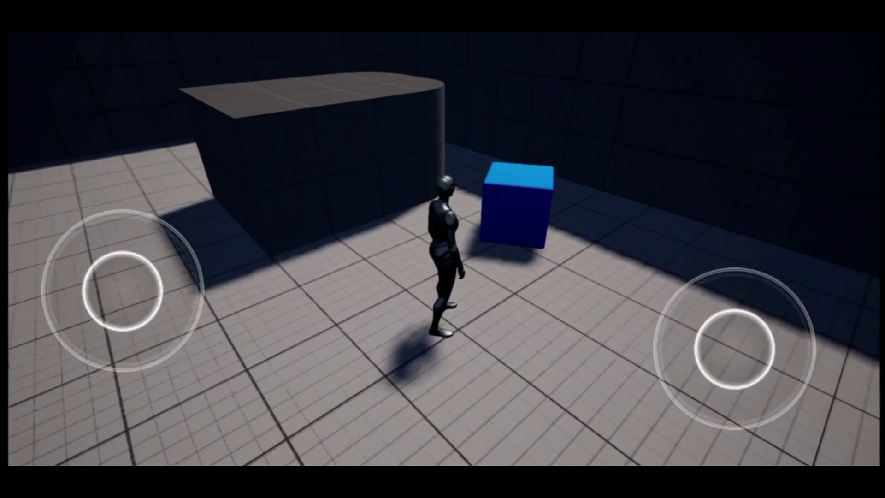
pyautogui.moveTo(735, 338); pyautogui.dragTo(649, 303)
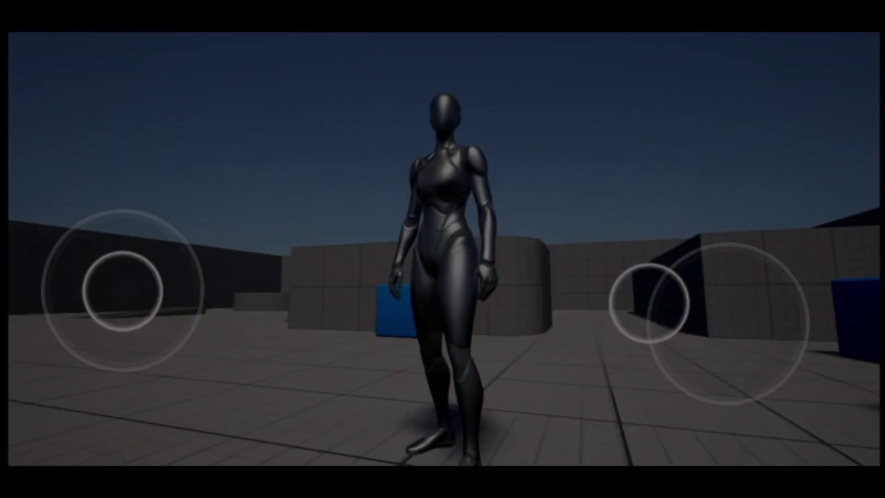
pyautogui.moveTo(110, 281); pyautogui.dragTo(152, 272)
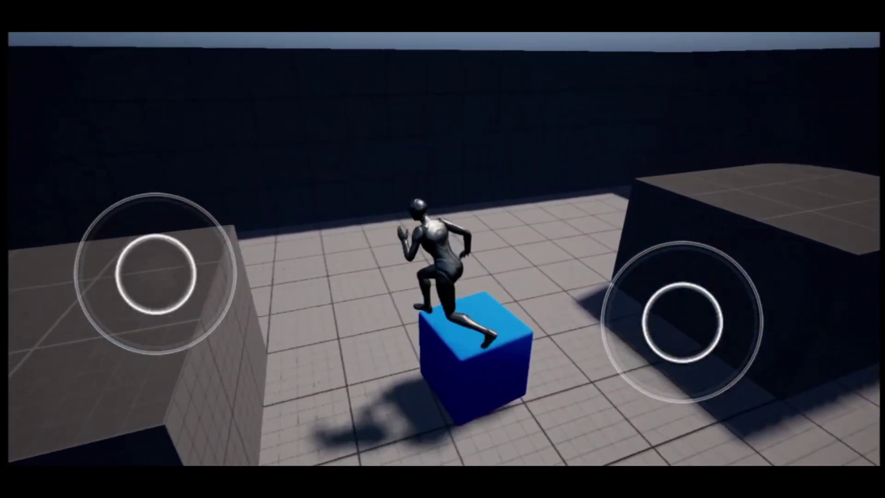
pyautogui.moveTo(682, 321); pyautogui.dragTo(761, 319)
pyautogui.moveTo(126, 287); pyautogui.dragTo(201, 253)
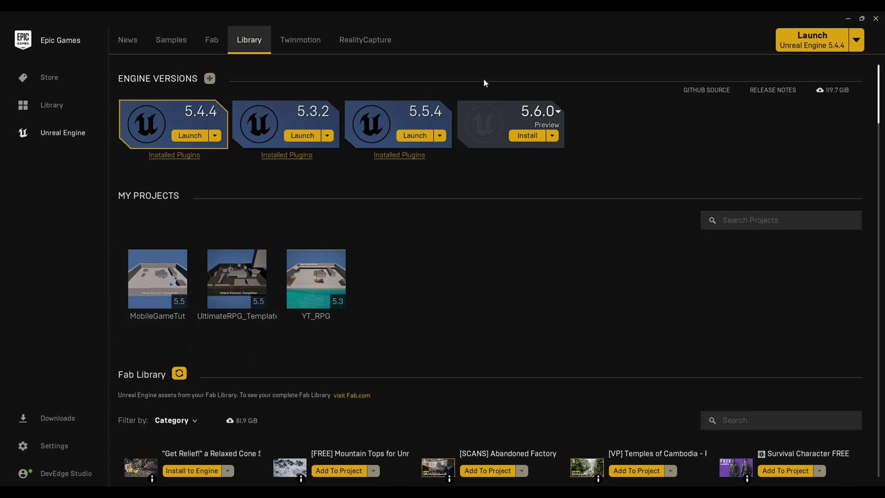
# Confirm Android is ticked under Target Platforms in the 5.5.4 options and apply
pyautogui.click(440, 135)
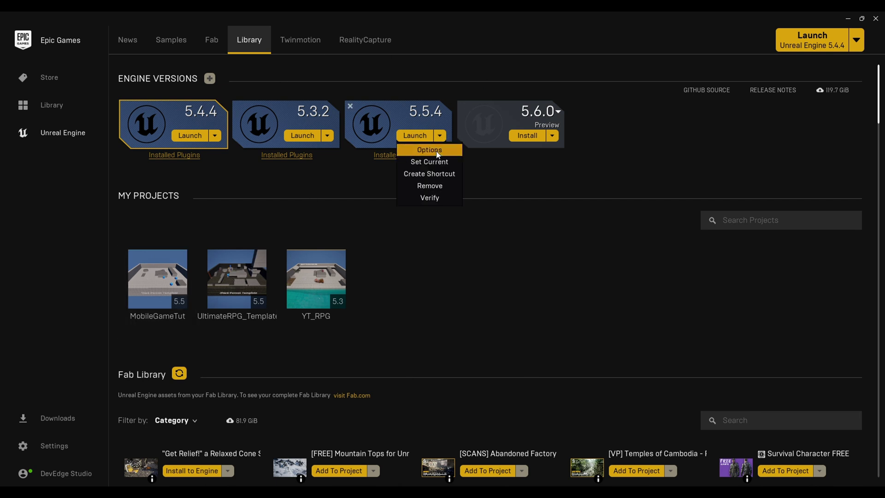
pyautogui.click(437, 152)
pyautogui.scroll(-2, 528, 223)
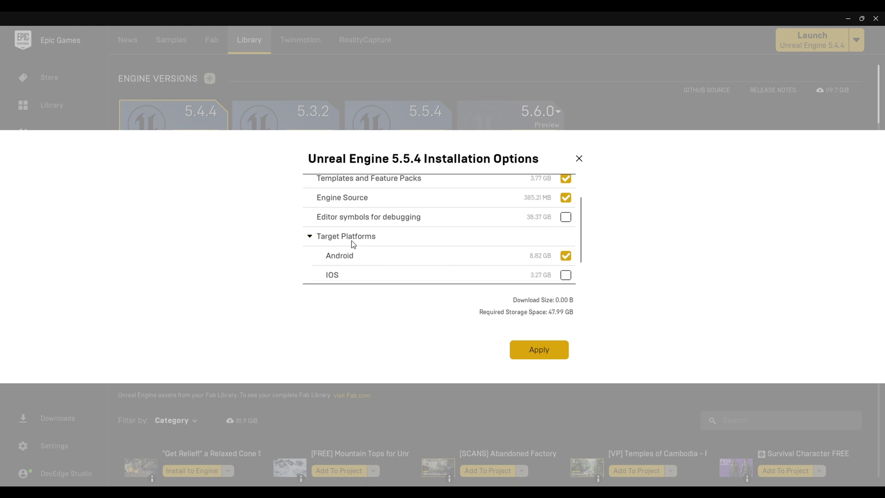
pyautogui.scroll(-2, 378, 253)
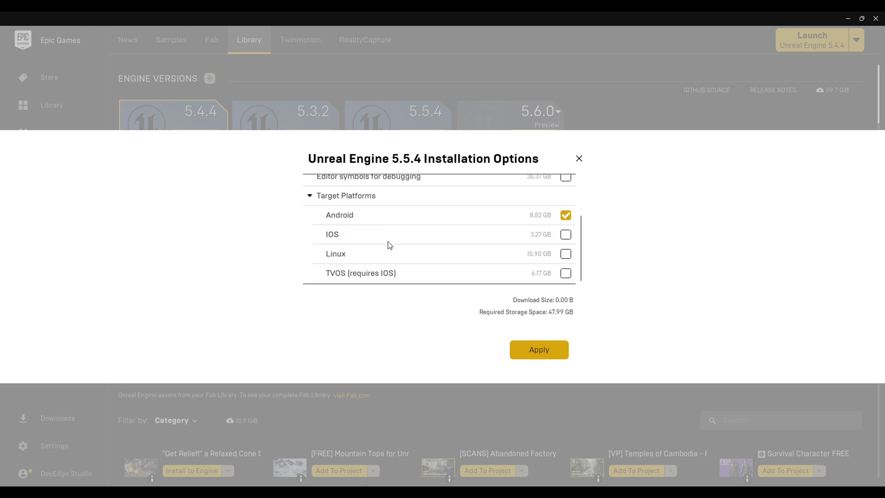
pyautogui.scroll(1, 466, 240)
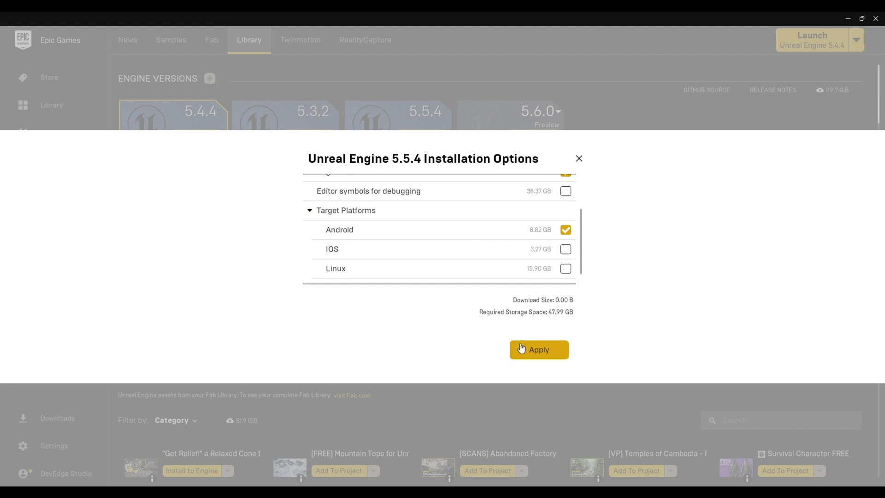
pyautogui.scroll(-1, 462, 241)
pyautogui.scroll(1, 502, 245)
pyautogui.click(521, 349)
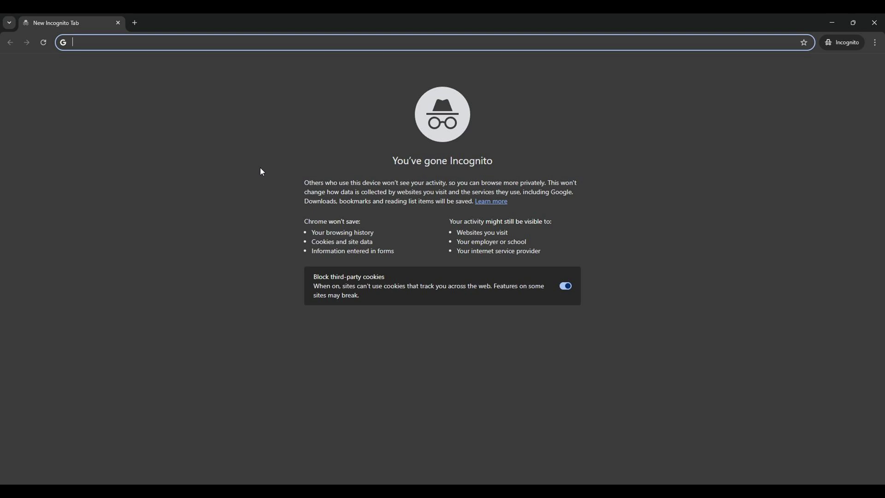
# Search for 'Unreal Engine Docs' and open the Unreal Engine 5.5 Documentation
pyautogui.write('Unreal Engine Docs')
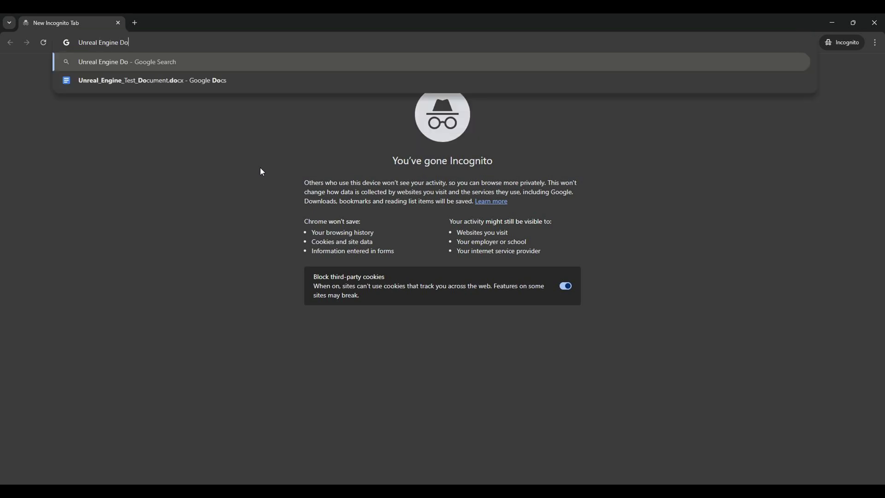
pyautogui.press('Return')
pyautogui.click(181, 155)
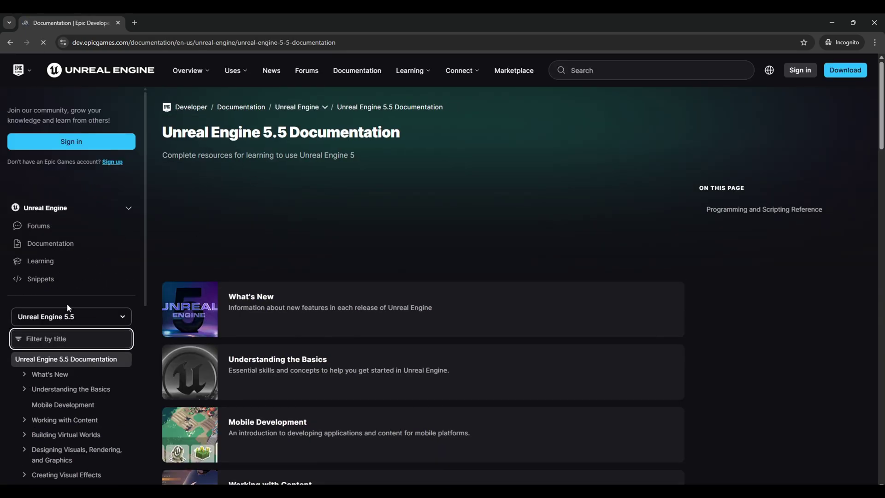
# Filter the docs by 'Android sdk', open the SDK and NDK setup guide, and switch to version 5.4
pyautogui.write('Android sdk')
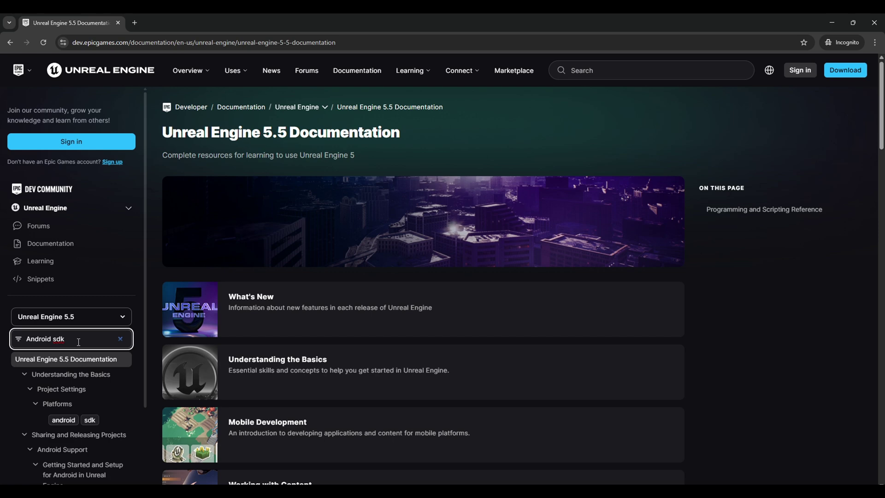
pyautogui.scroll(-2, 74, 383)
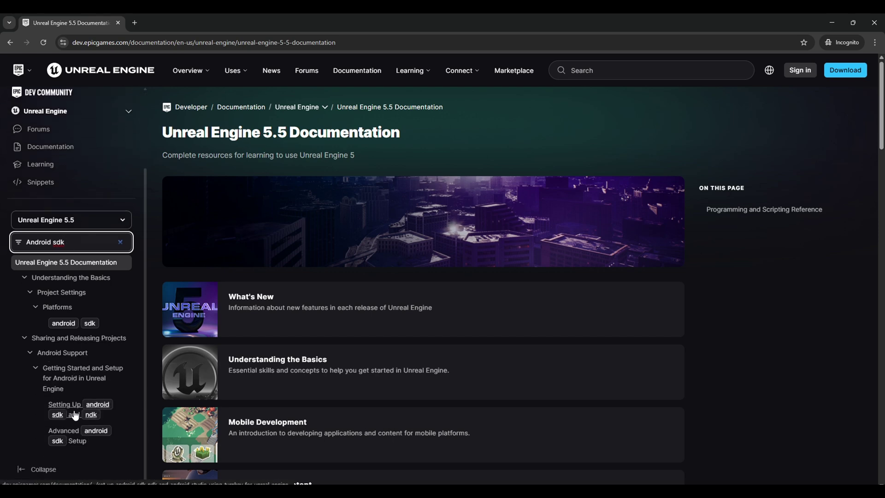
pyautogui.click(75, 415)
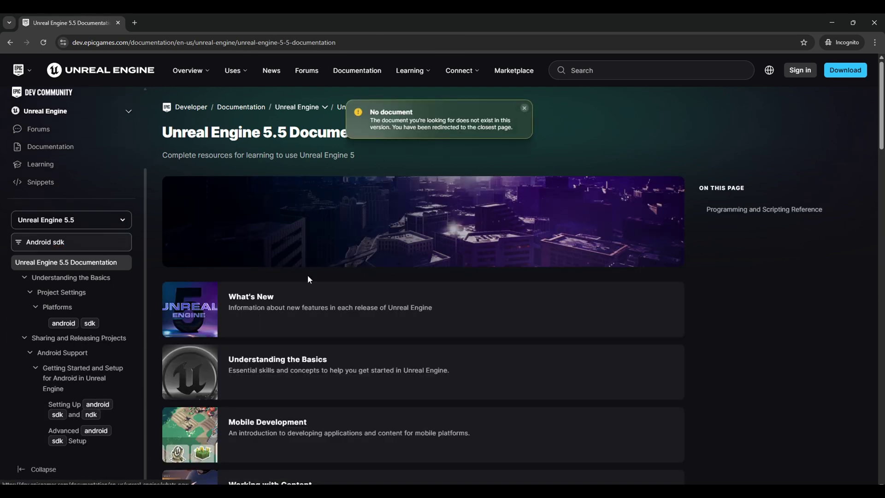
pyautogui.moveTo(371, 111); pyautogui.dragTo(496, 124)
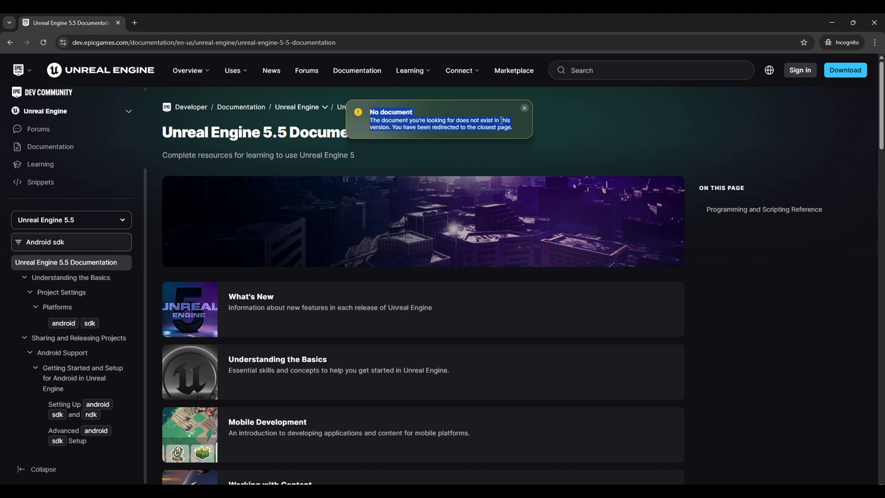
pyautogui.click(69, 220)
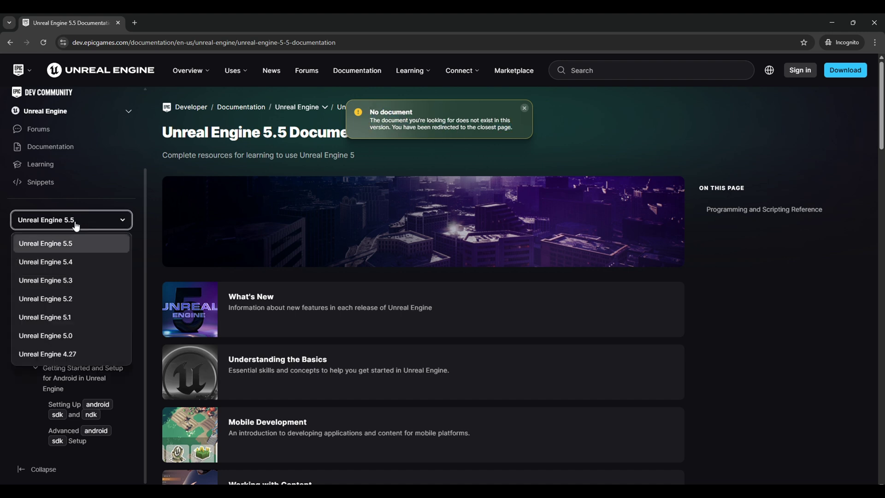
pyautogui.click(78, 261)
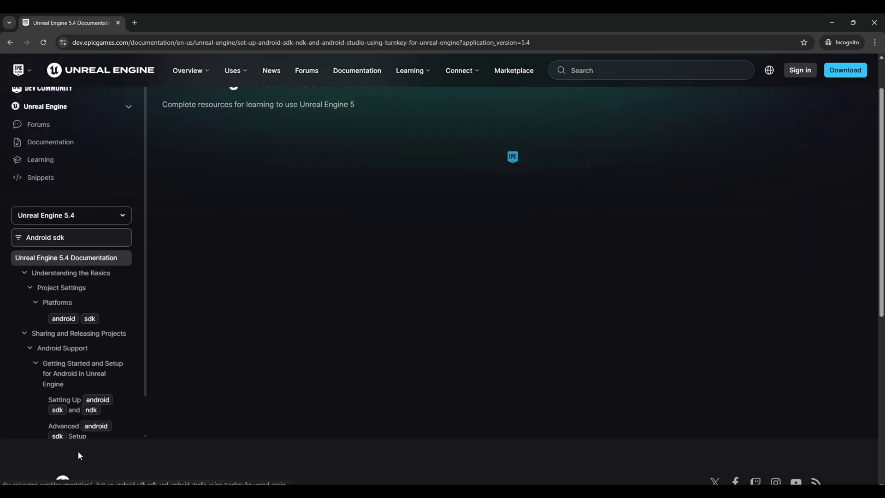
pyautogui.scroll(-7, 238, 401)
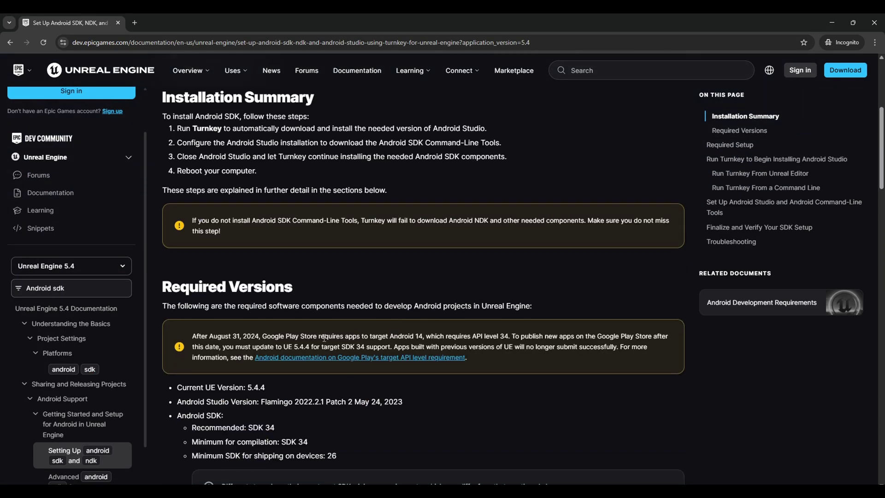
pyautogui.scroll(5, 207, 218)
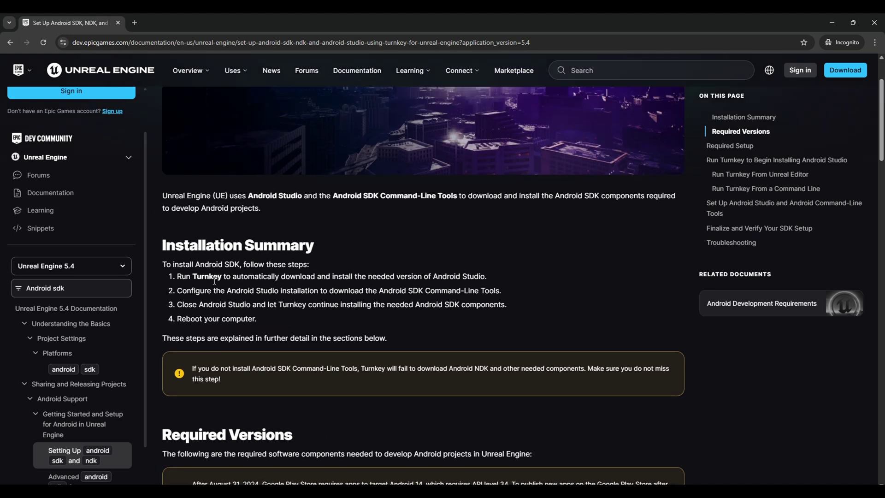
pyautogui.scroll(-7, 299, 299)
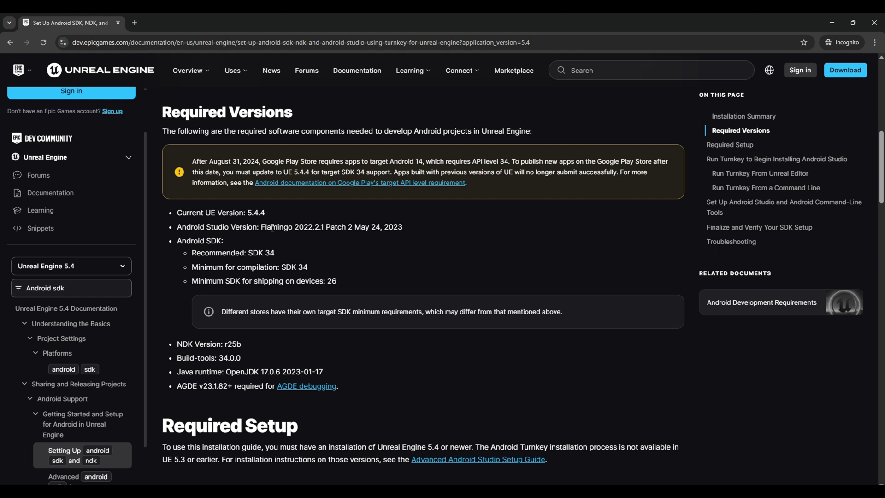
pyautogui.moveTo(262, 228); pyautogui.dragTo(424, 228)
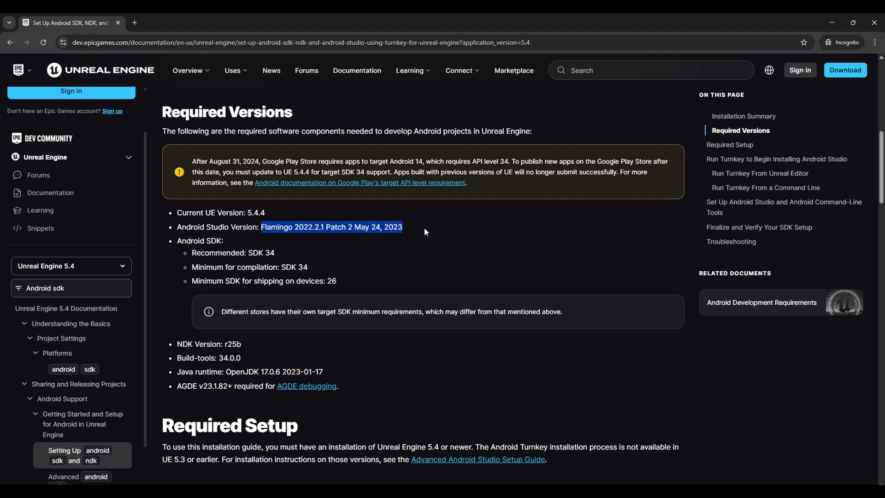
pyautogui.click(377, 254)
pyautogui.moveTo(248, 252); pyautogui.dragTo(275, 253)
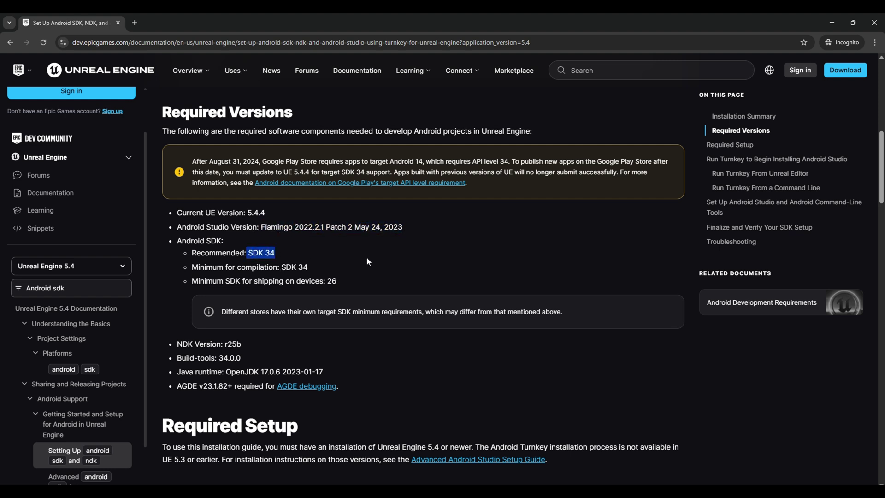
pyautogui.doubleClick(300, 268)
pyautogui.click(300, 270)
pyautogui.scroll(-2, 215, 264)
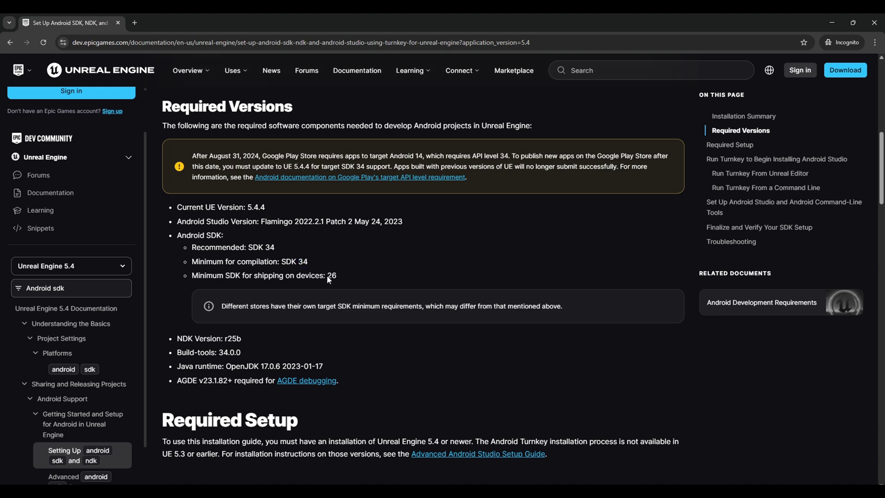
pyautogui.moveTo(229, 252); pyautogui.dragTo(278, 242)
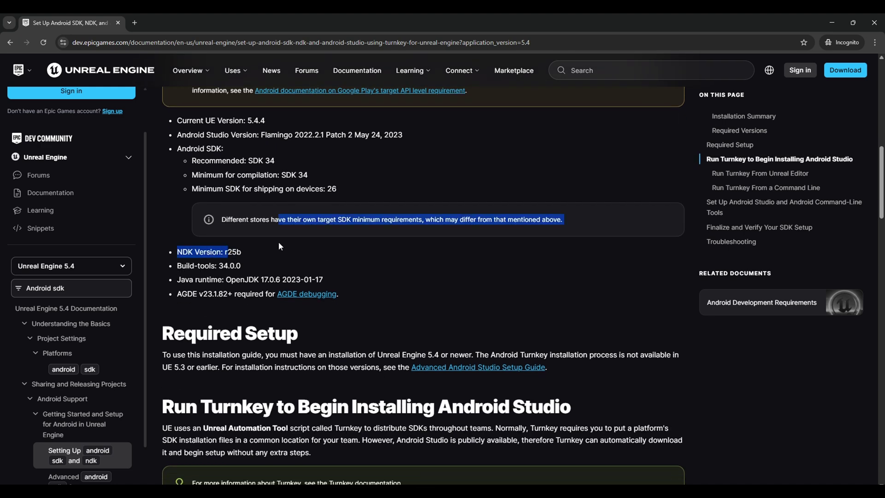
pyautogui.moveTo(225, 252); pyautogui.dragTo(312, 251)
pyautogui.click(286, 265)
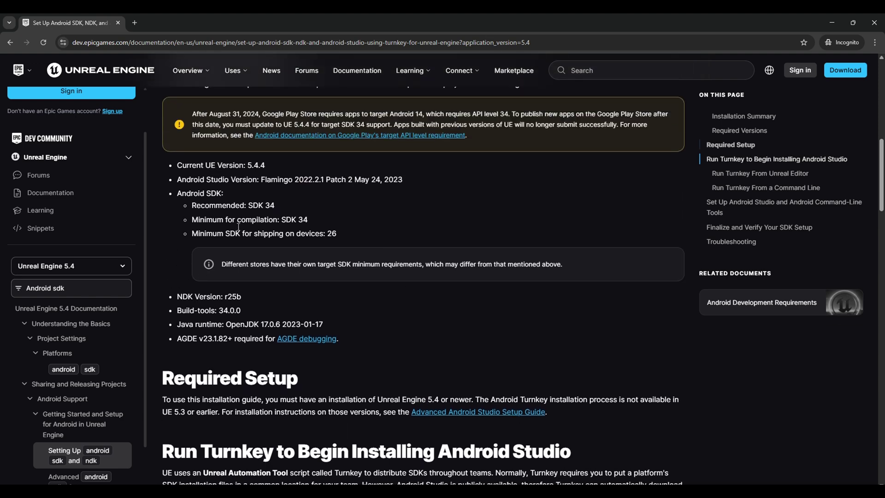
# Open the Advanced Android Studio Setup Guide and follow its Android Studio Archive link
pyautogui.click(443, 368)
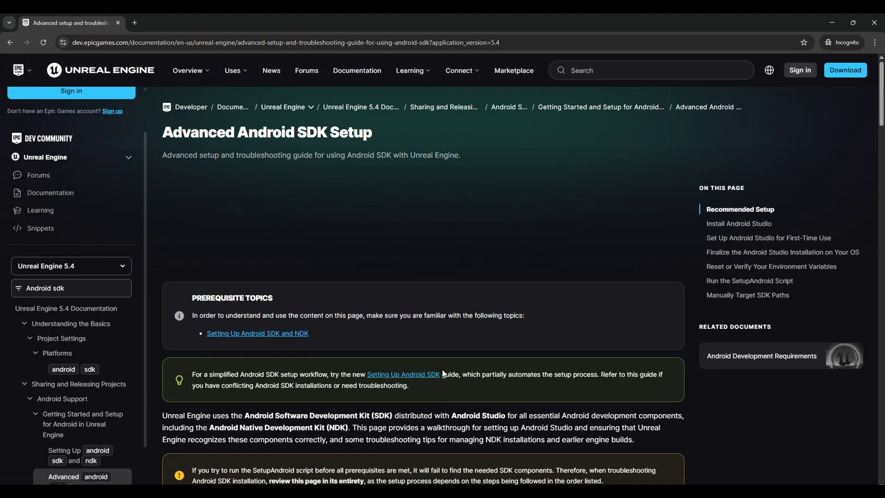
pyautogui.scroll(-4, 315, 338)
pyautogui.scroll(-9, 317, 341)
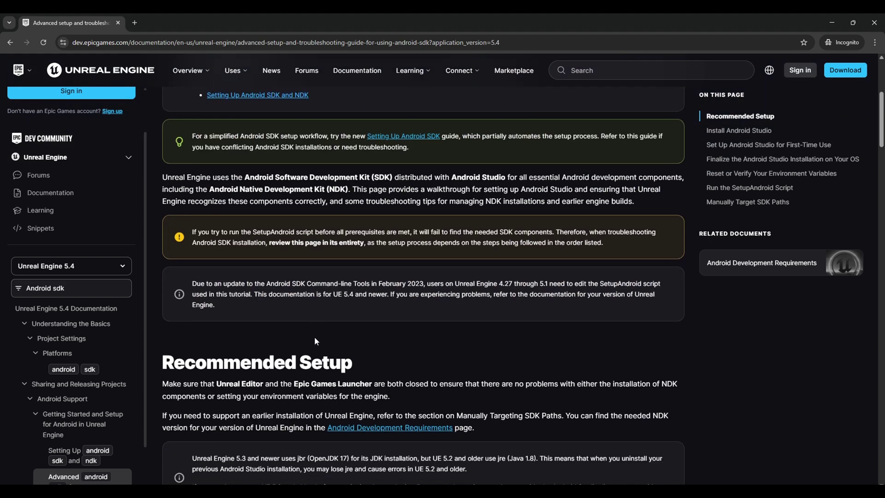
pyautogui.scroll(-1, 471, 325)
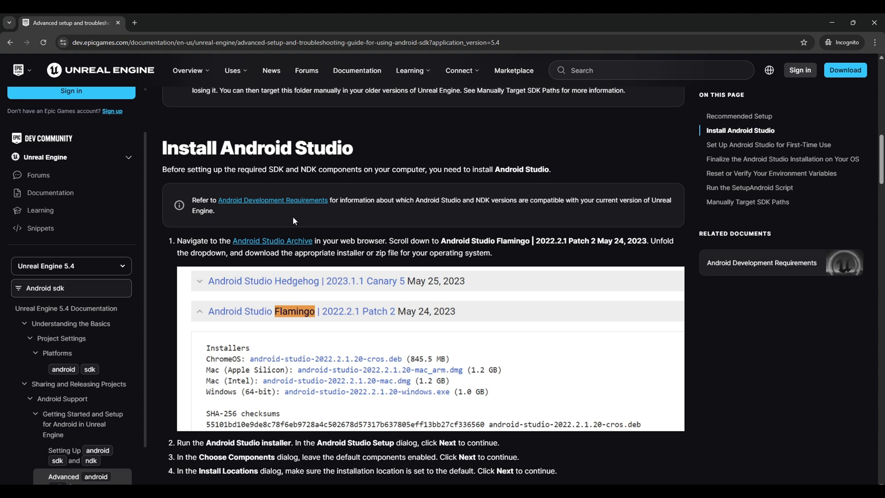
pyautogui.click(289, 241)
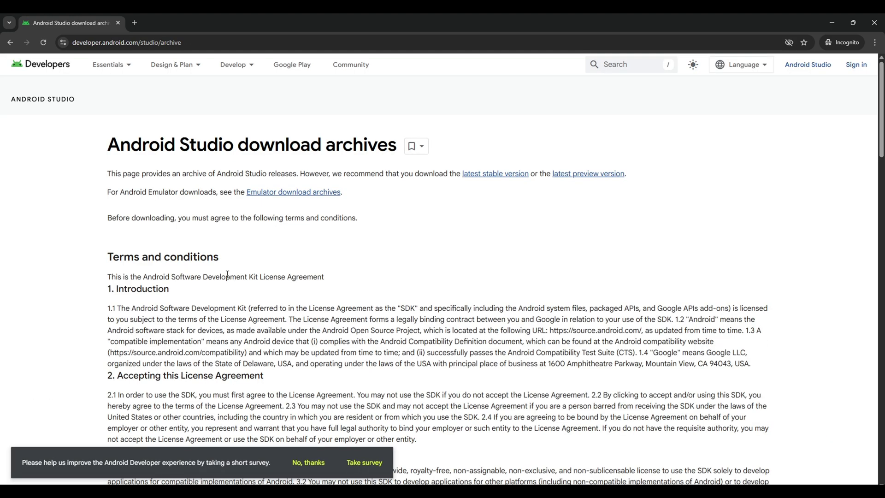
# Dismiss the survey, agree to the archive terms, and expand Koala Feature Drop 2024.1.2
pyautogui.click(300, 462)
pyautogui.scroll(-20, 180, 402)
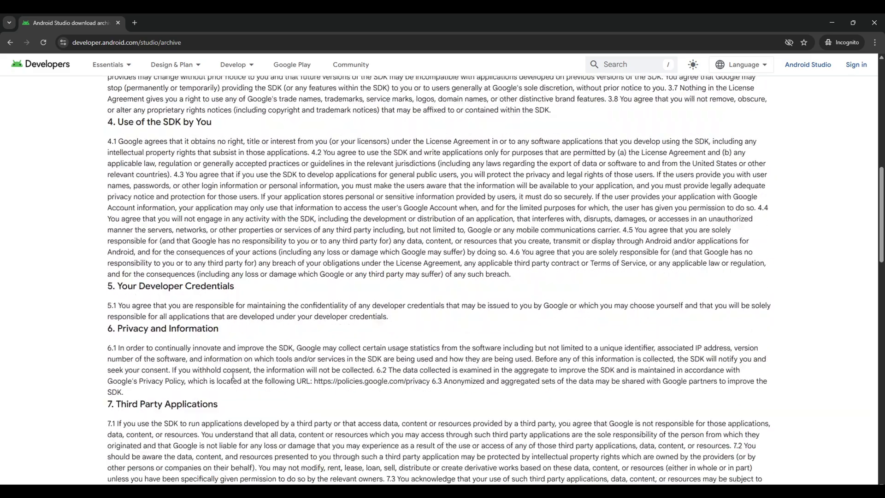
pyautogui.scroll(-10, 180, 401)
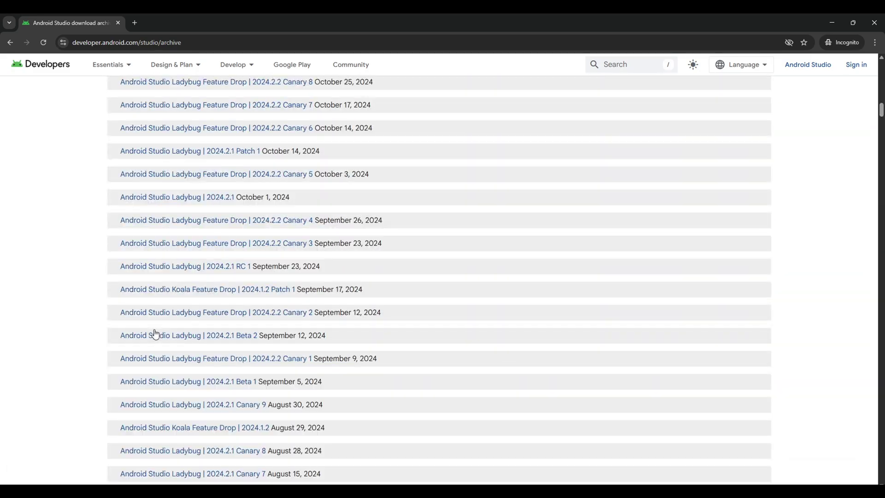
pyautogui.click(155, 331)
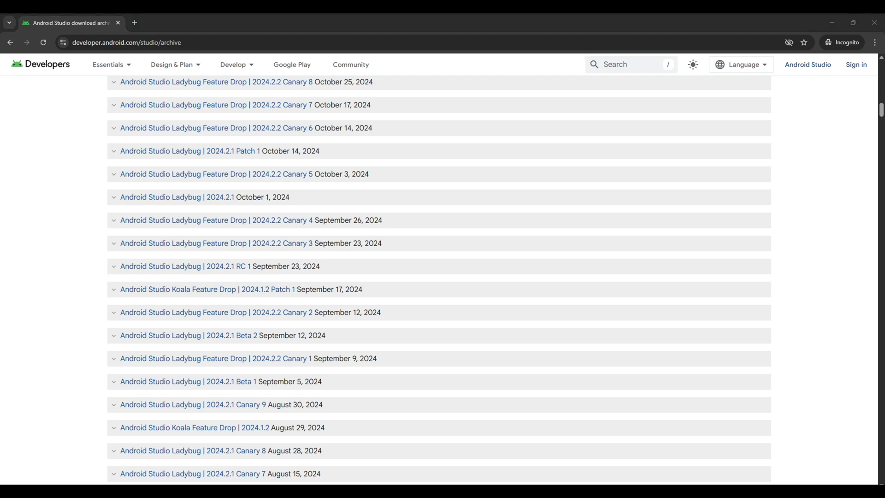
pyautogui.click(123, 260)
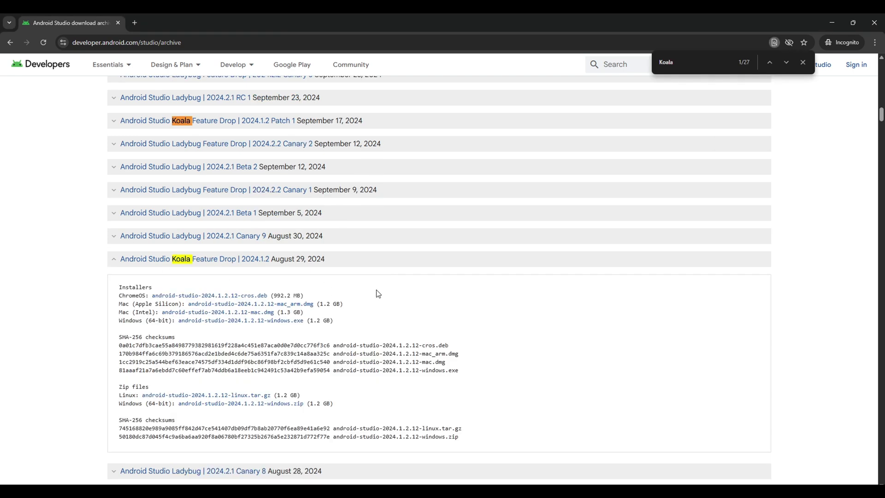
pyautogui.moveTo(119, 322); pyautogui.dragTo(419, 322)
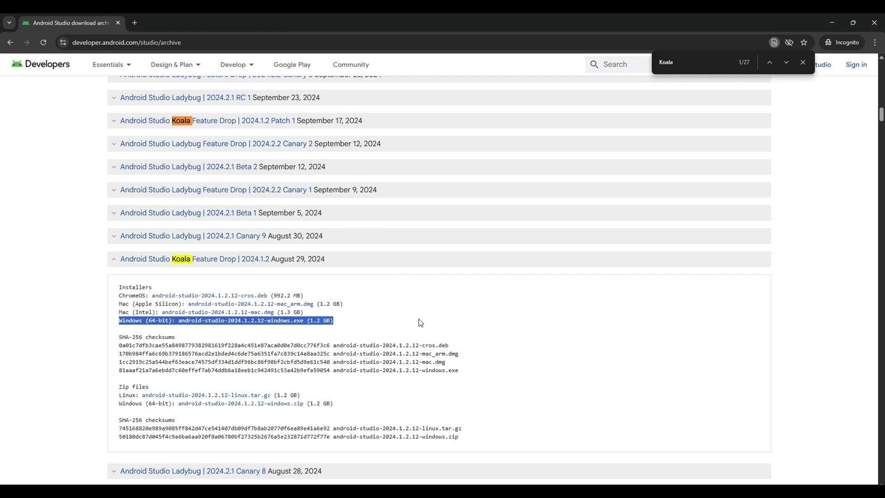
pyautogui.click(375, 329)
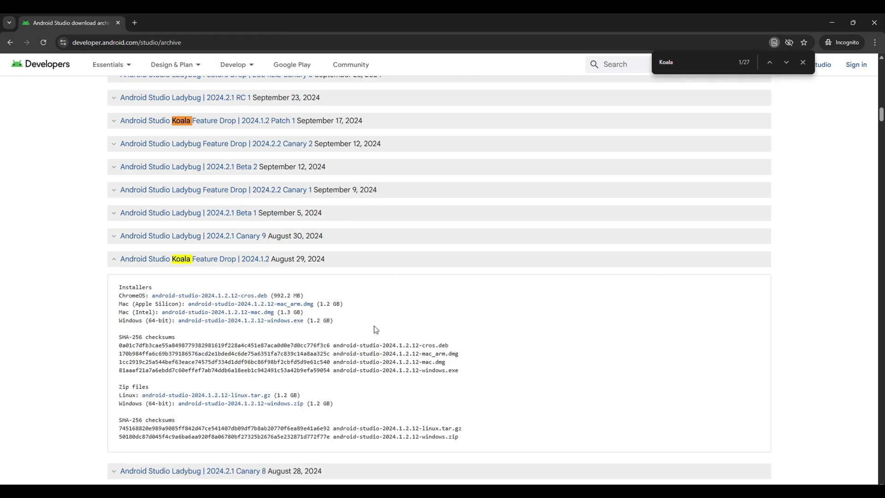
# Download android-studio-2024.1.2.12-windows.exe, choosing its save folder
pyautogui.click(219, 322)
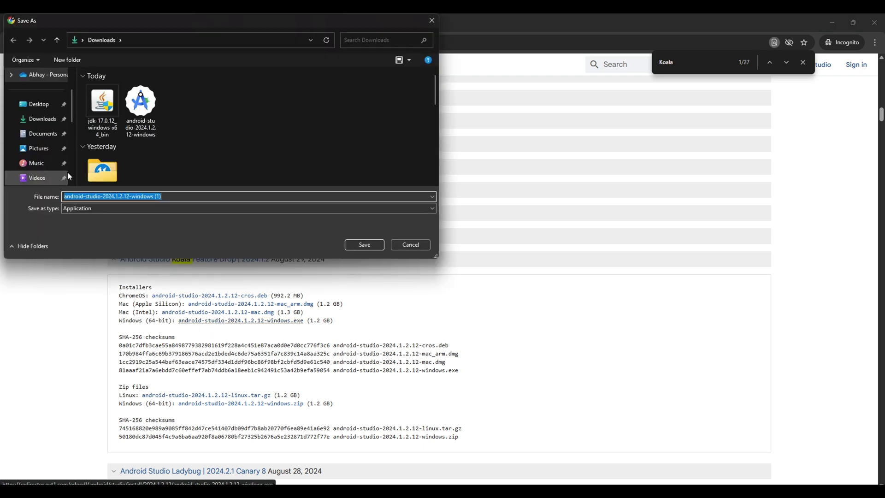
pyautogui.click(58, 102)
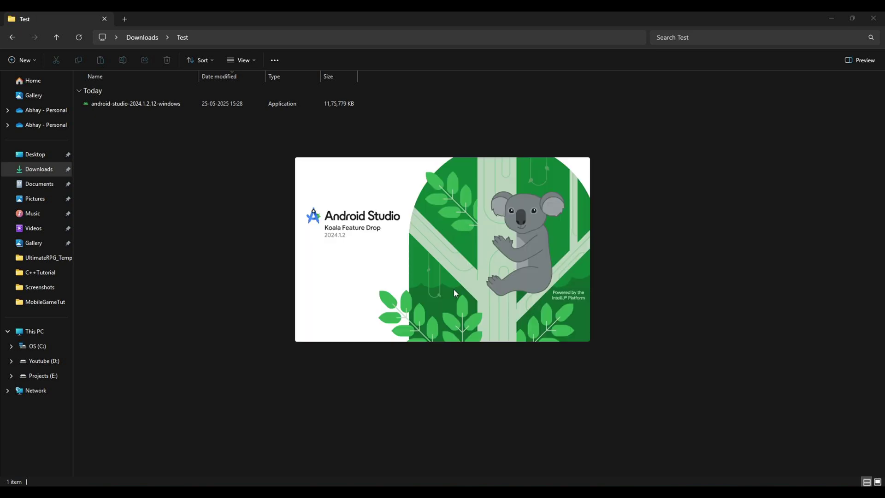
# Open the SDK Manager from More Actions and check that Android 14.0 API 34 is installed
pyautogui.click(615, 158)
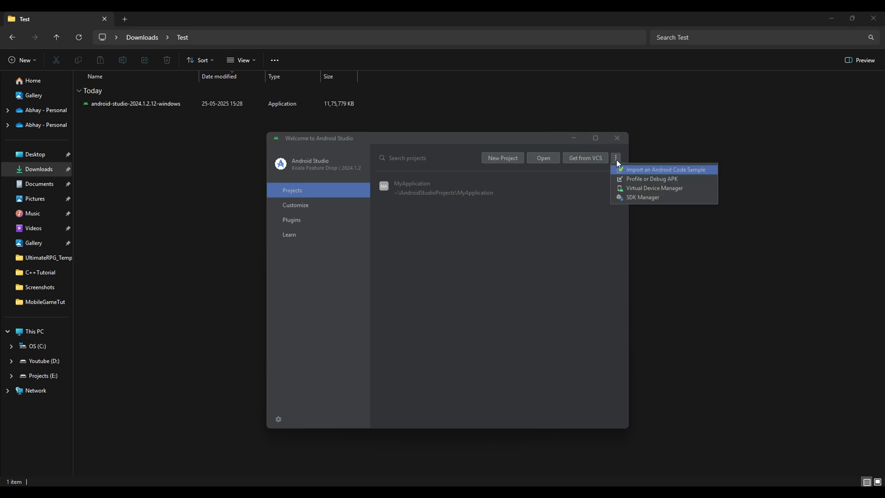
pyautogui.click(622, 198)
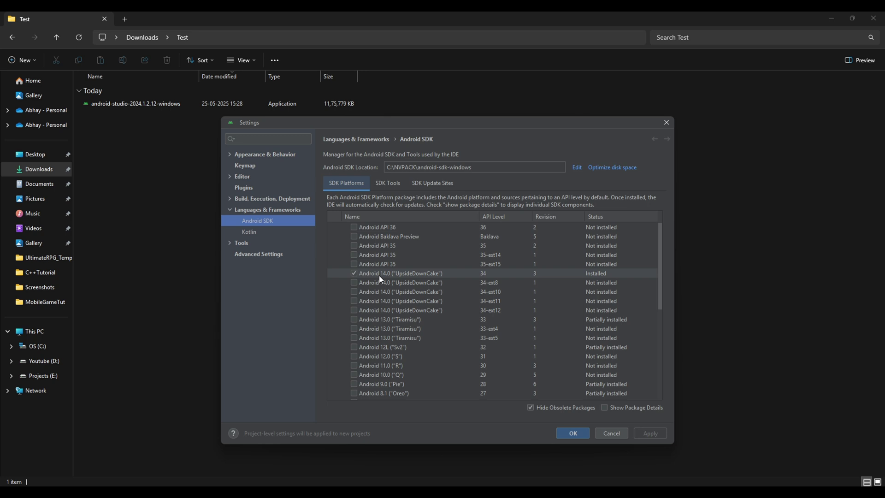
pyautogui.click(478, 274)
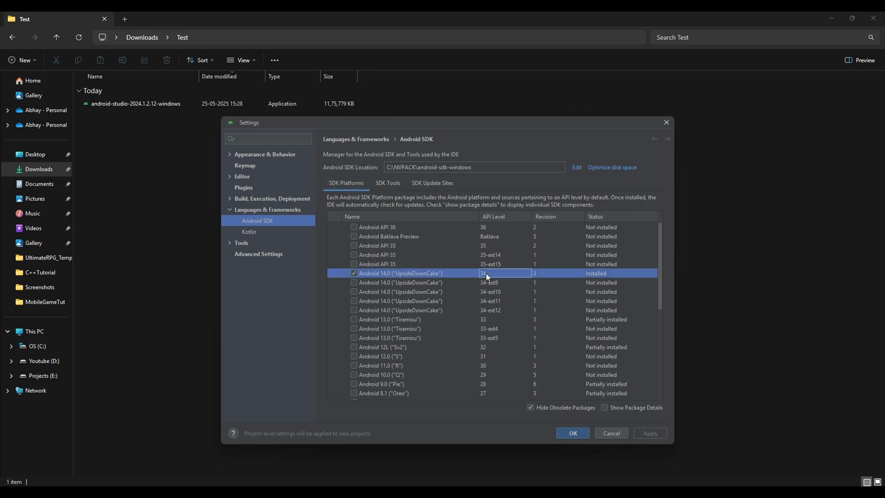
# On the SDK Tools tab, check that Build-Tools 34.0.0 and 30.0.3 are installed
pyautogui.click(454, 266)
pyautogui.click(386, 182)
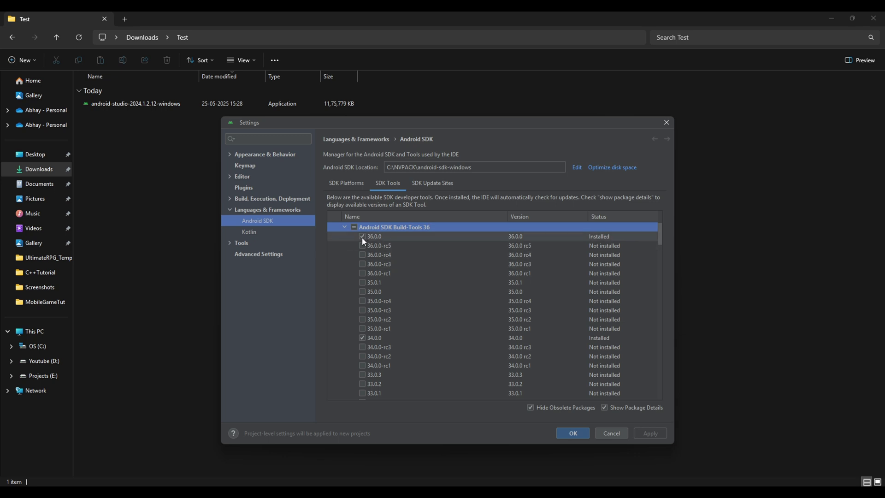
pyautogui.click(376, 338)
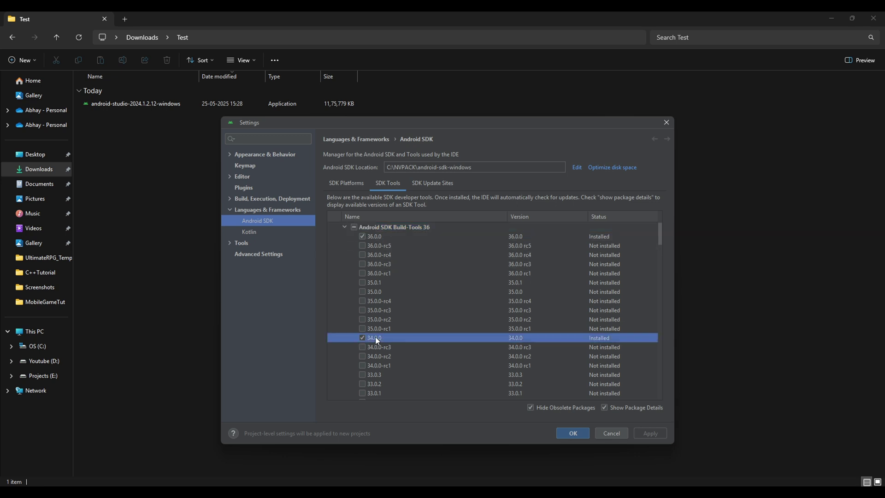
pyautogui.scroll(-4, 415, 335)
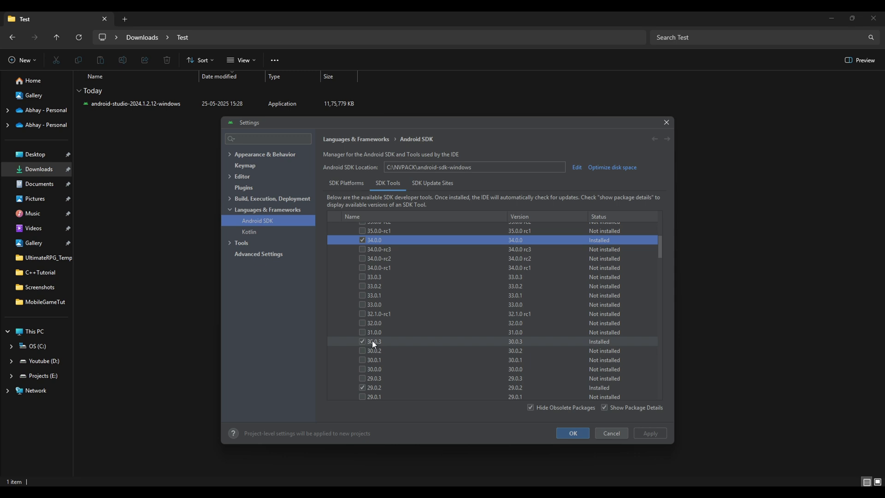
pyautogui.click(373, 343)
# Review NDK 25.1.8937393, Command-line Tools 19.0 and 16.0, CMake 3.10.2 and Platform-Tools 35.0.2
pyautogui.scroll(-7, 414, 332)
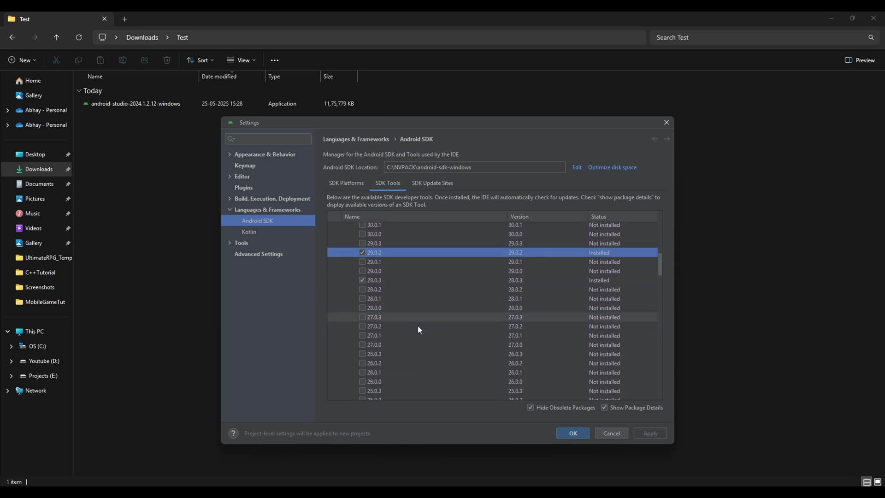
pyautogui.scroll(-8, 416, 277)
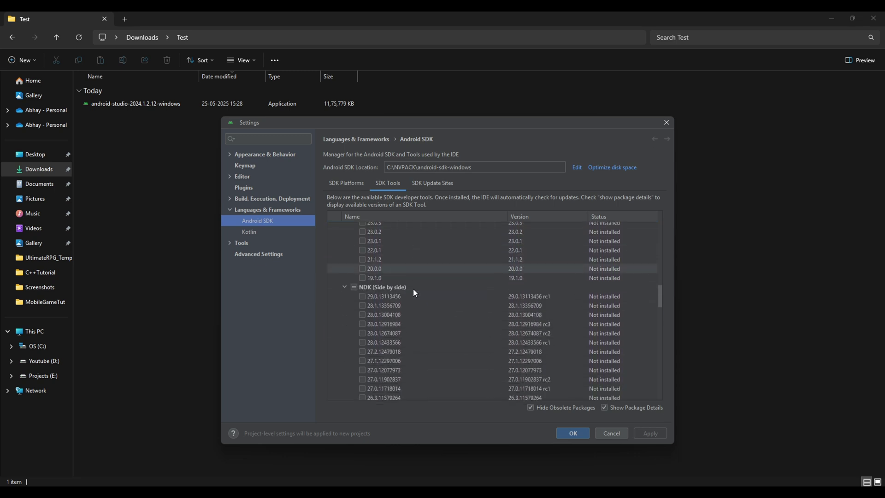
pyautogui.scroll(-6, 413, 289)
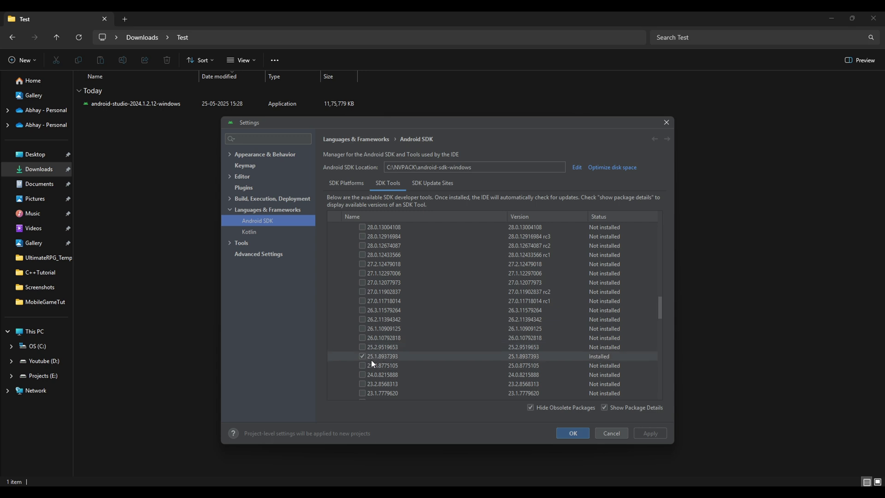
pyautogui.scroll(-3, 368, 313)
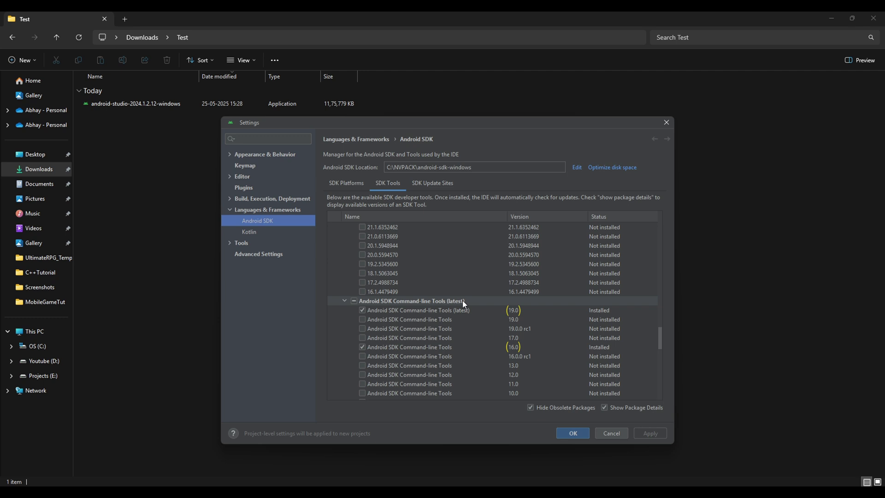
pyautogui.scroll(-6, 420, 316)
pyautogui.scroll(-5, 391, 364)
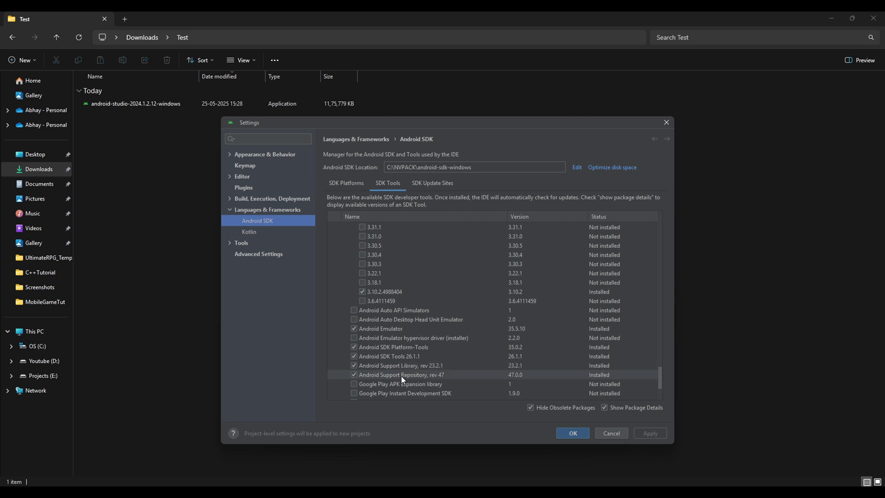
pyautogui.scroll(-2, 451, 369)
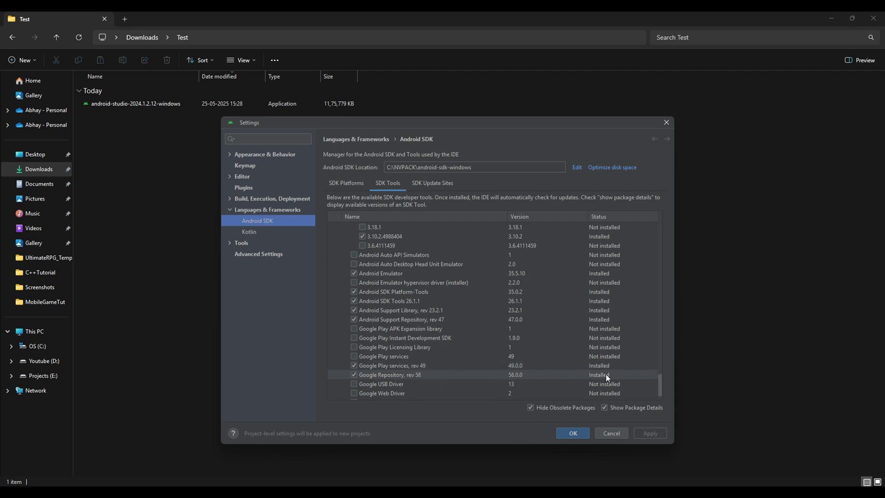
pyautogui.scroll(-1, 599, 371)
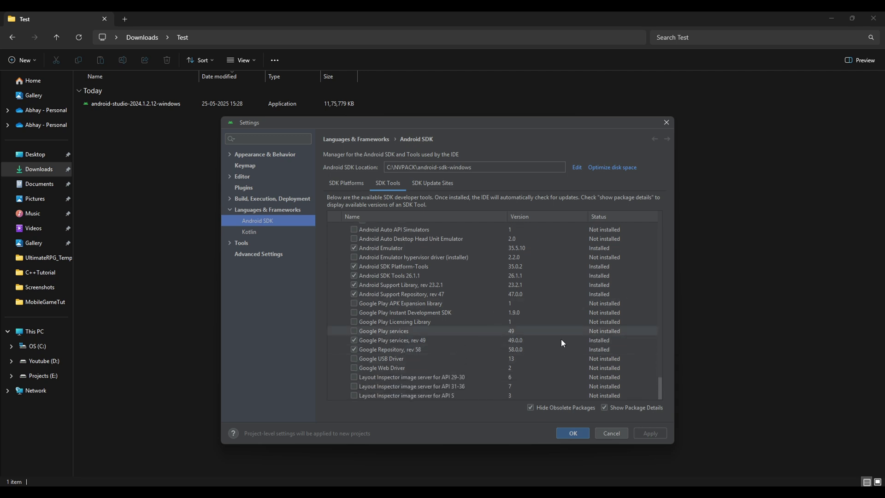
# Close the SDK settings, reopen the SDK Manager, and select the C:\NVPACK\android-sdk-windows path
pyautogui.click(569, 432)
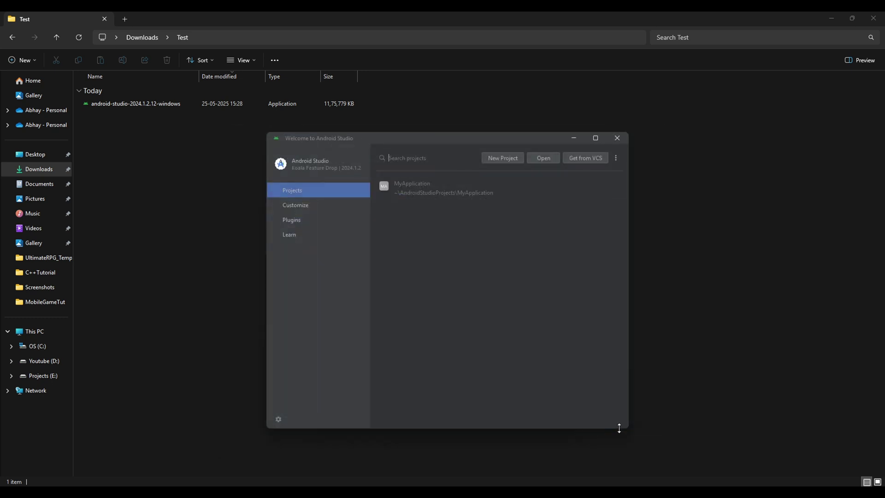
pyautogui.click(616, 161)
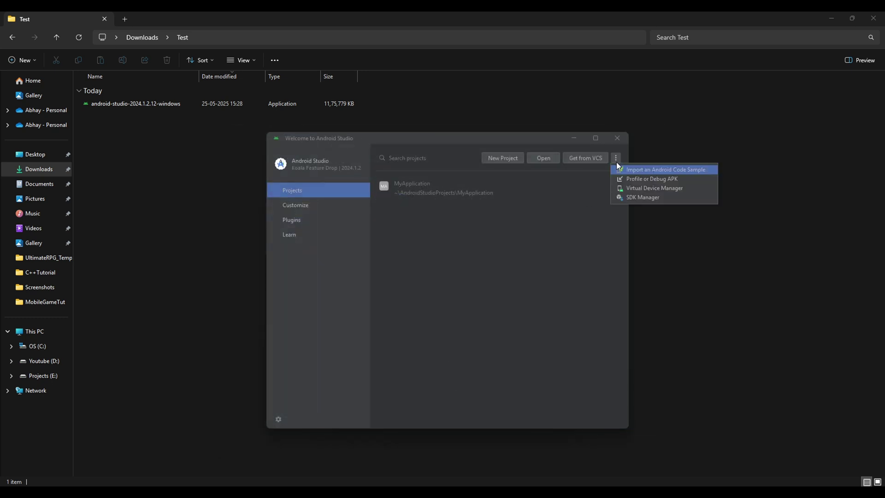
pyautogui.click(640, 198)
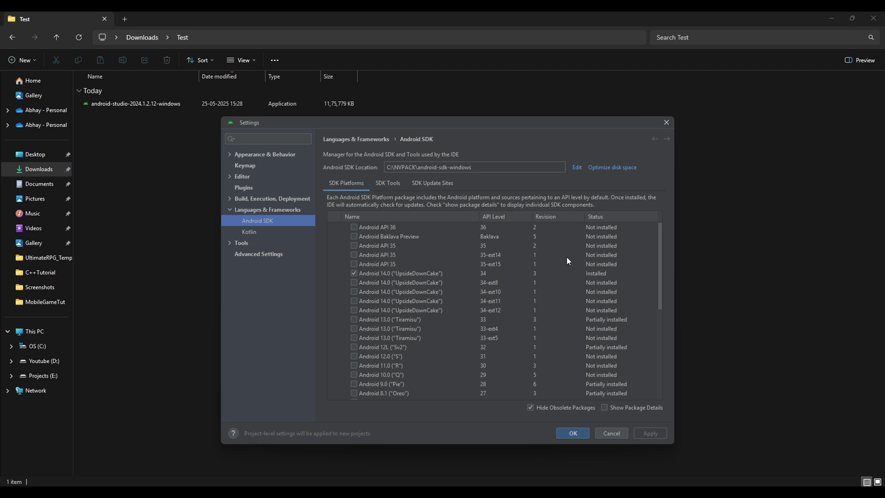
pyautogui.moveTo(477, 168); pyautogui.dragTo(437, 168)
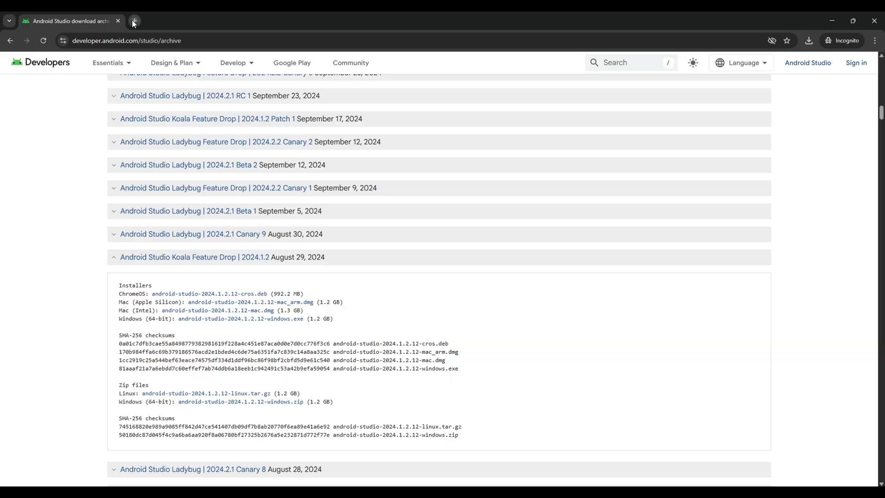
# Search 'OpenJDK 17' and download Oracle's JDK 17.0.12 Windows x64 installer, declining the reinstall
pyautogui.hotkey('ctrl', 't')
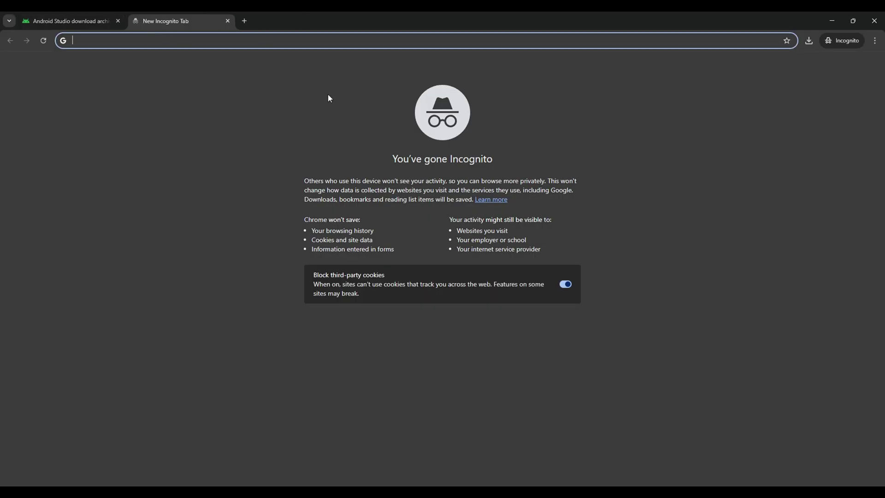
pyautogui.write('OpenJDK 17')
pyautogui.press('Return')
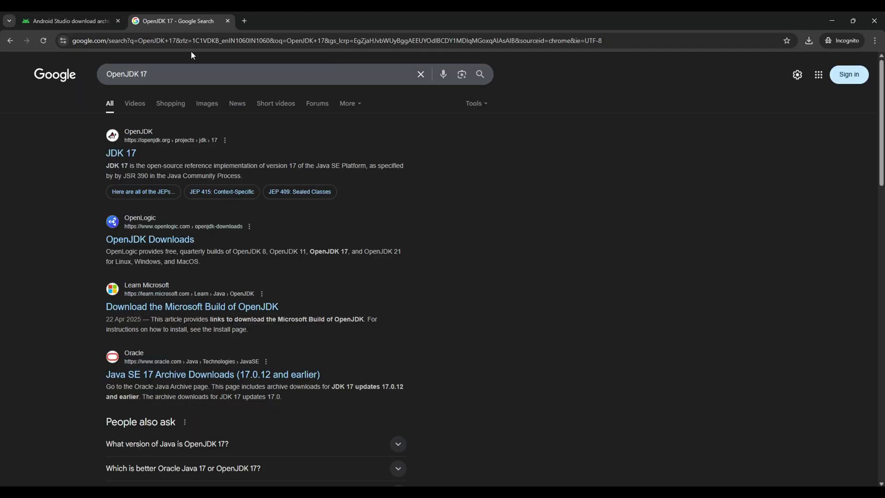
pyautogui.click(185, 376)
pyautogui.scroll(-5, 292, 292)
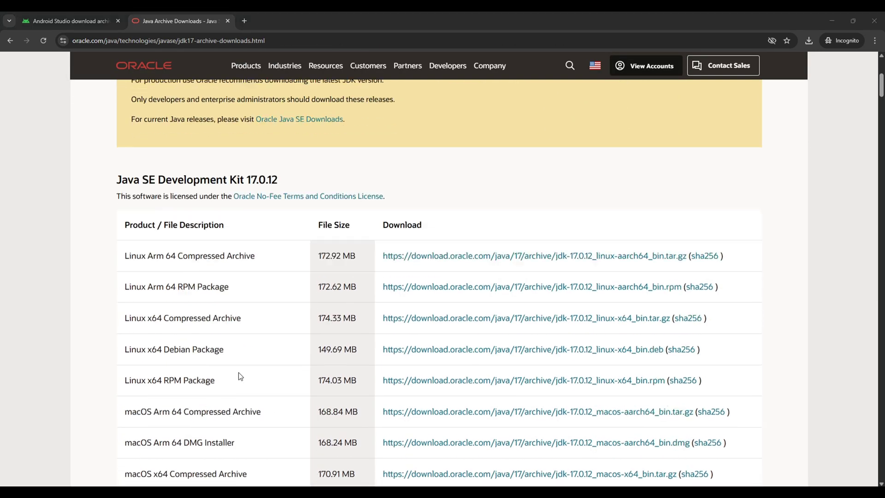
pyautogui.scroll(-4, 237, 376)
pyautogui.click(415, 376)
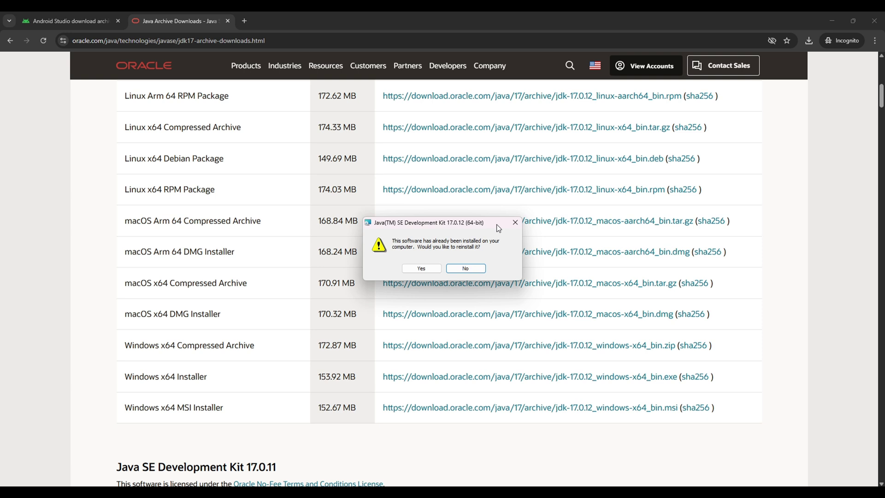
pyautogui.click(514, 225)
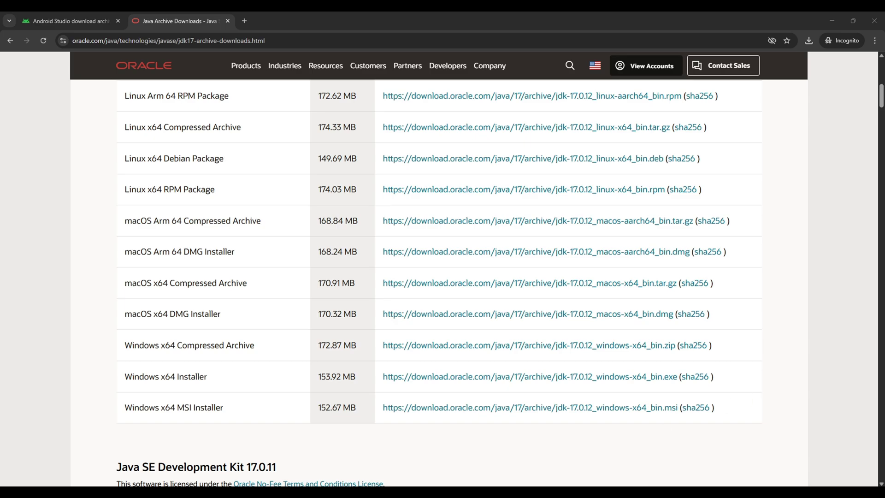
# Launch the MobileGameTut project from Epic Games Launcher and open its Project Settings
pyautogui.hotkey('alt', 'Tab')
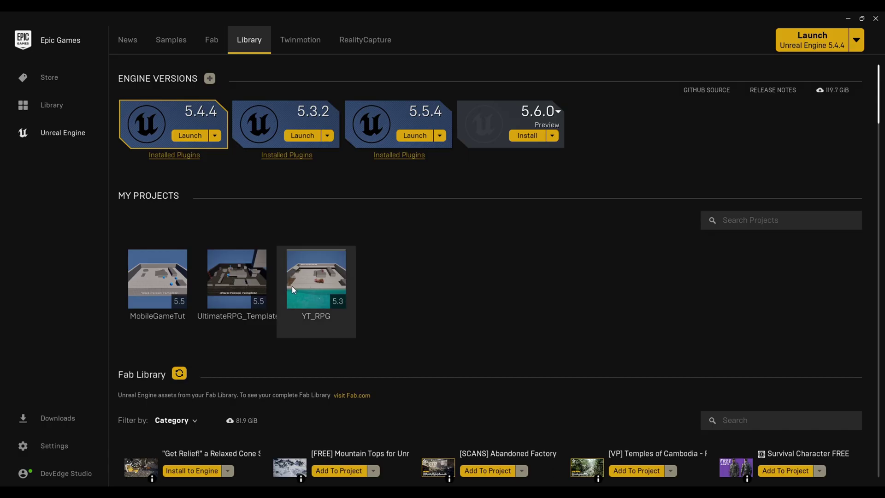
pyautogui.doubleClick(160, 280)
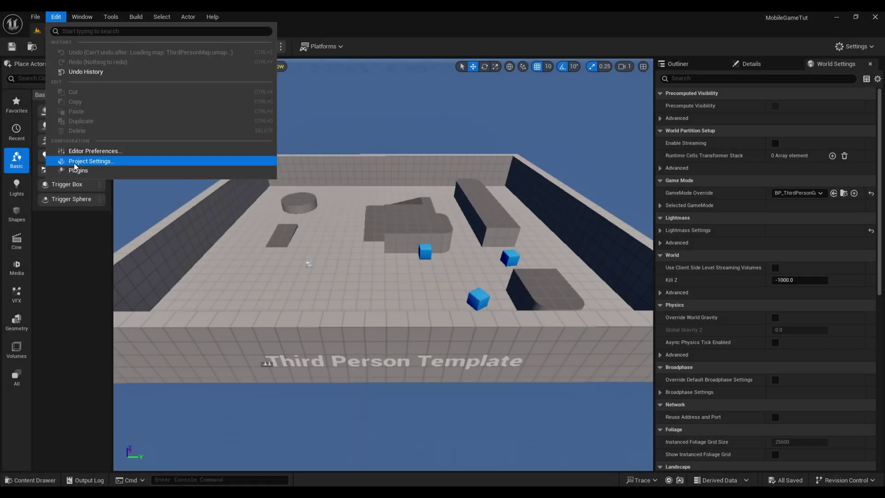
pyautogui.click(74, 163)
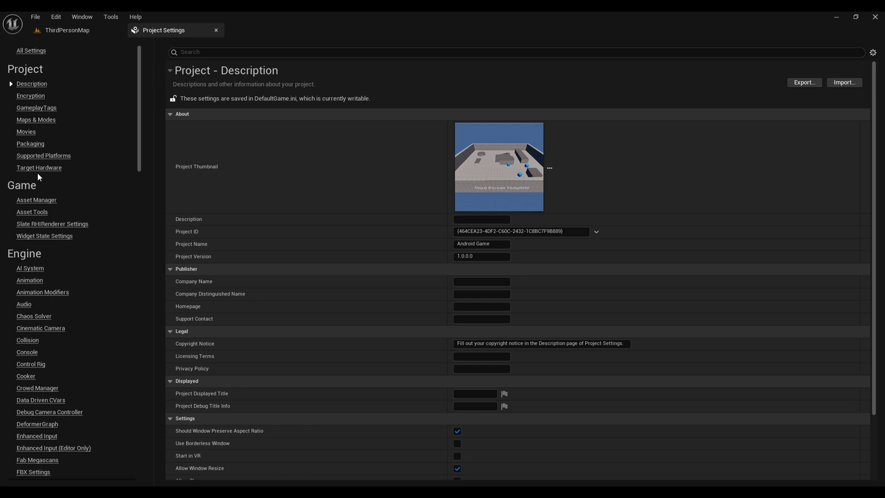
# Set Target Hardware to optimise for Mobile with Scalable graphics quality
pyautogui.click(48, 168)
pyautogui.click(478, 127)
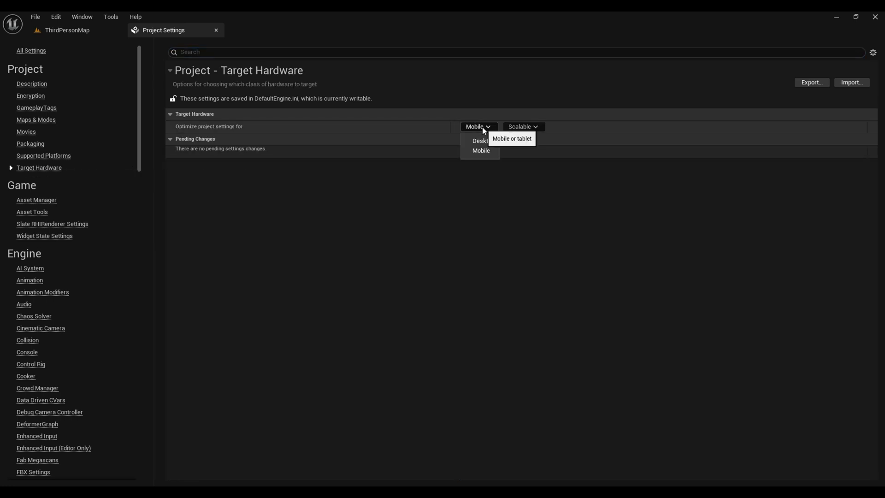
pyautogui.click(483, 156)
pyautogui.click(524, 132)
pyautogui.click(521, 153)
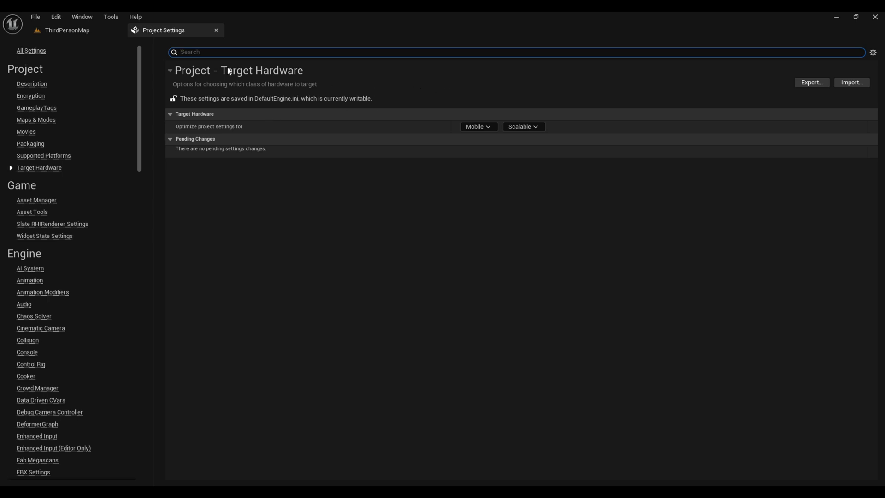
# Review Supported Platforms and search the project settings for 'List of maps'
pyautogui.click(43, 156)
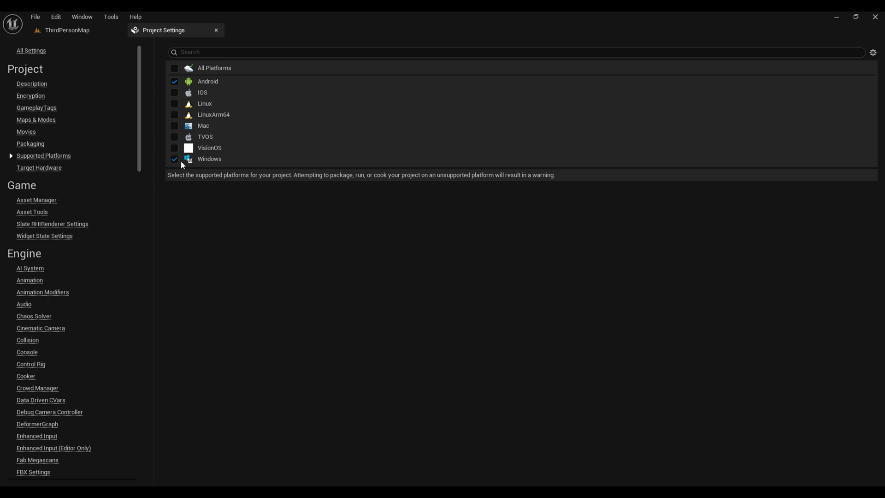
pyautogui.click(194, 52)
pyautogui.write('List of maps')
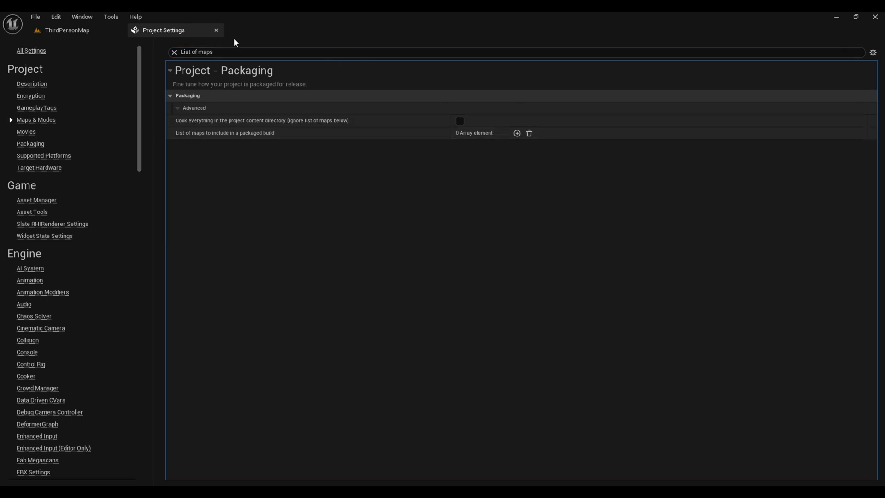
# Add ThirdPersonMap.umap as a new entry in the packaged-build List of maps
pyautogui.click(516, 133)
pyautogui.click(493, 146)
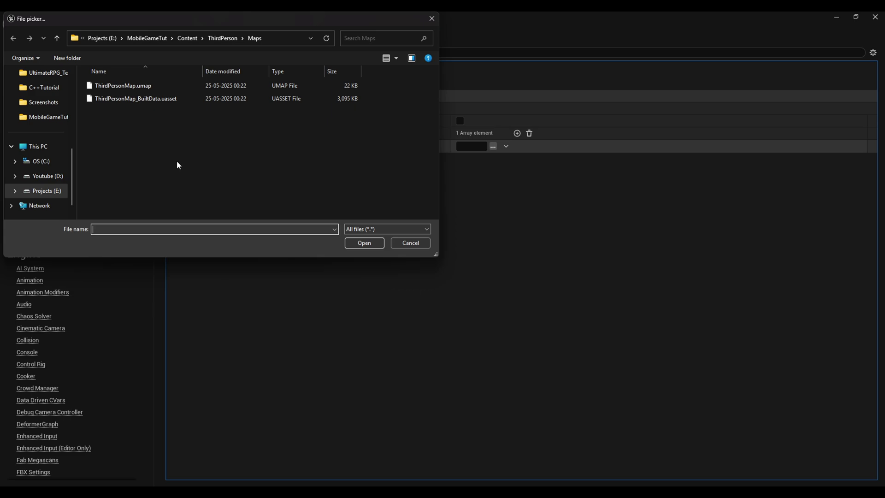
pyautogui.click(147, 90)
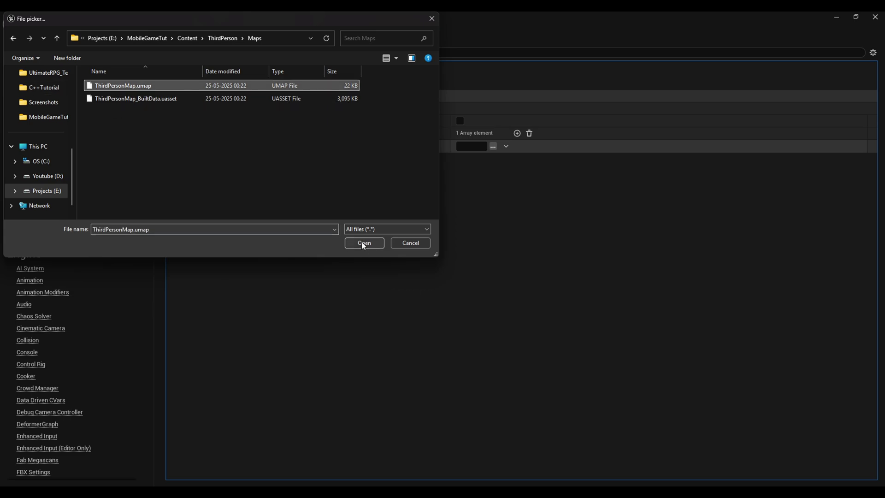
pyautogui.click(362, 242)
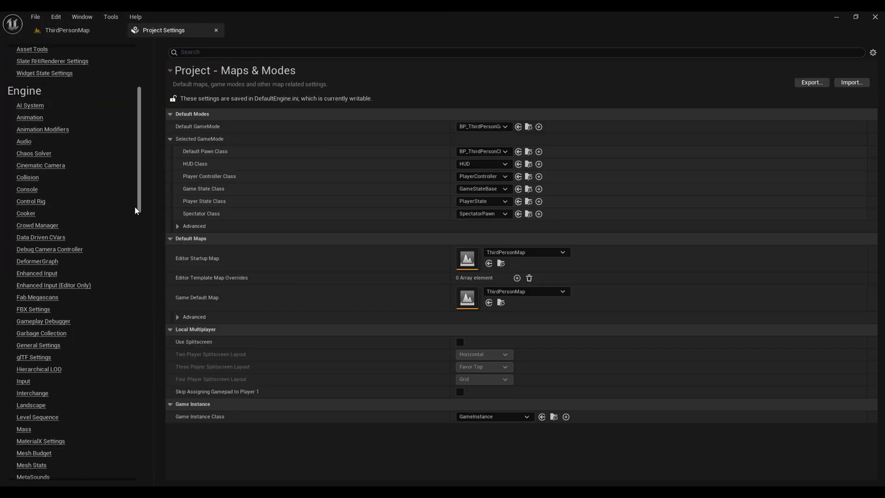
pyautogui.scroll(-10, 135, 273)
pyautogui.scroll(-15, 135, 285)
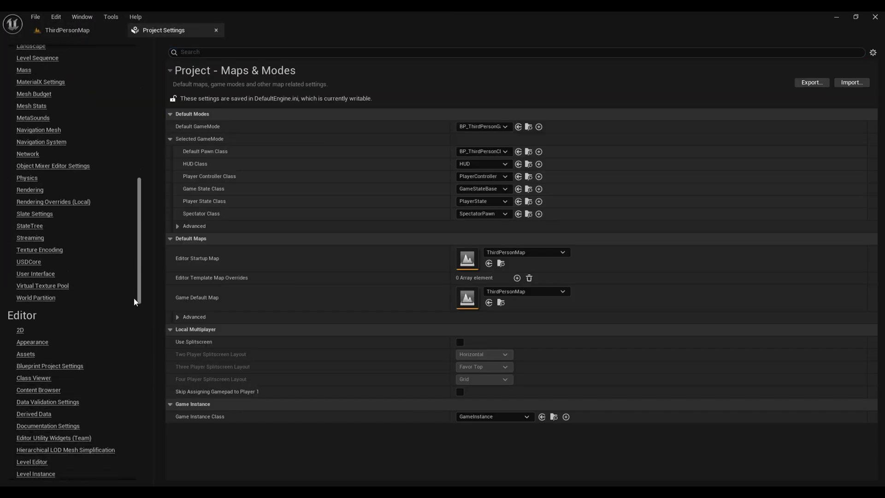
# Open the Android platform settings and check Minimum SDK 26 and Target SDK 33
pyautogui.click(27, 336)
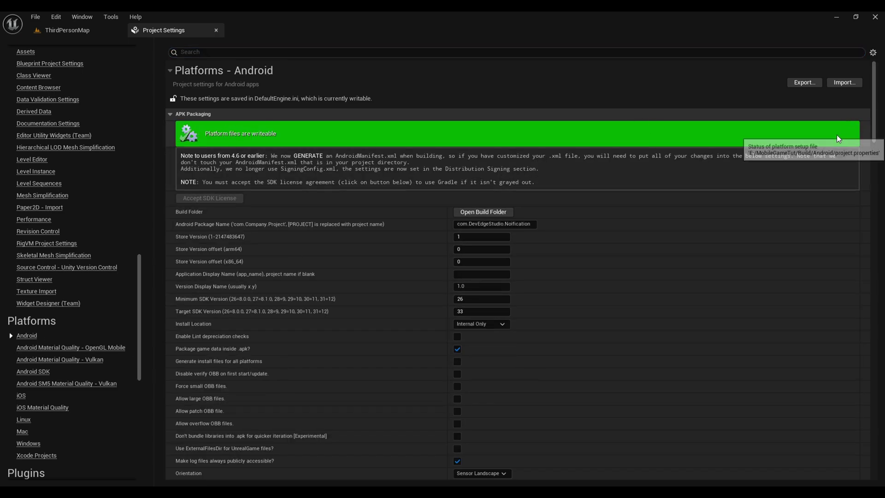
pyautogui.scroll(-5, 838, 136)
pyautogui.scroll(-9, 837, 139)
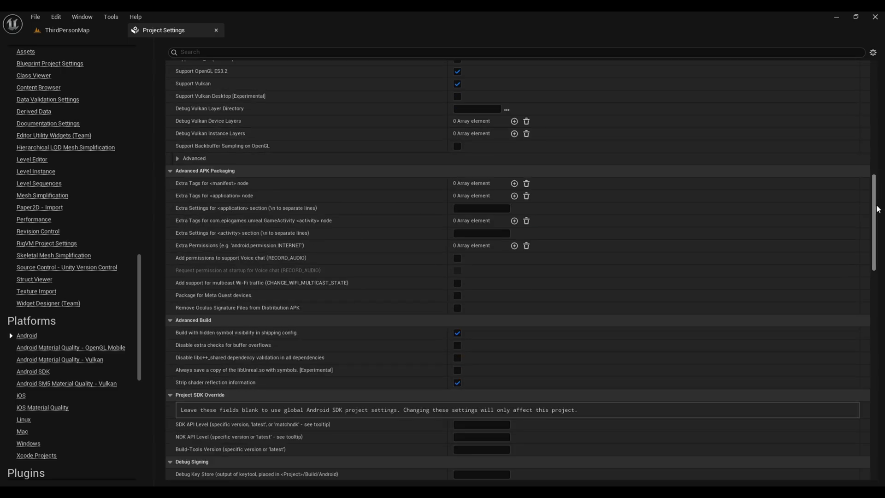
pyautogui.scroll(-8, 866, 156)
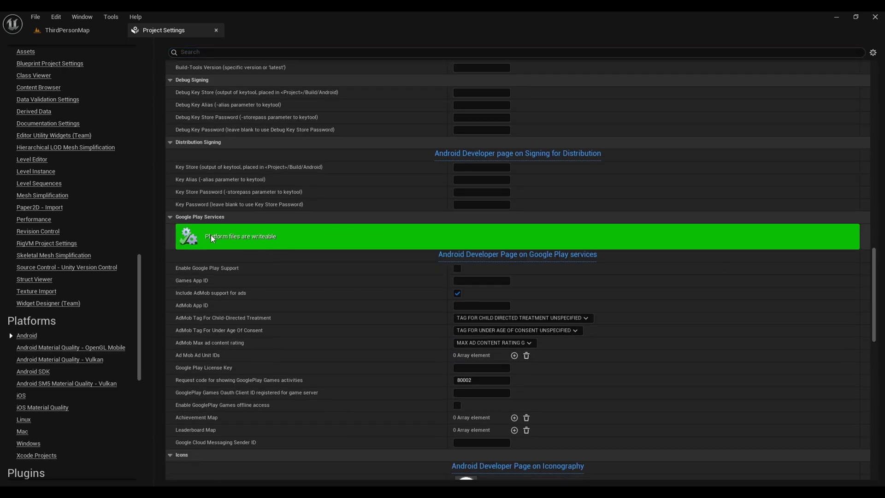
pyautogui.scroll(20, 228, 301)
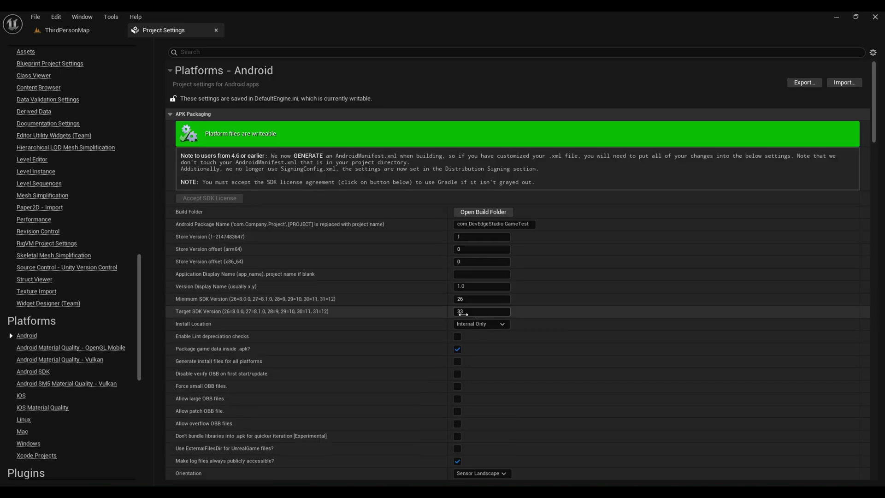
pyautogui.click(473, 312)
pyautogui.click(473, 313)
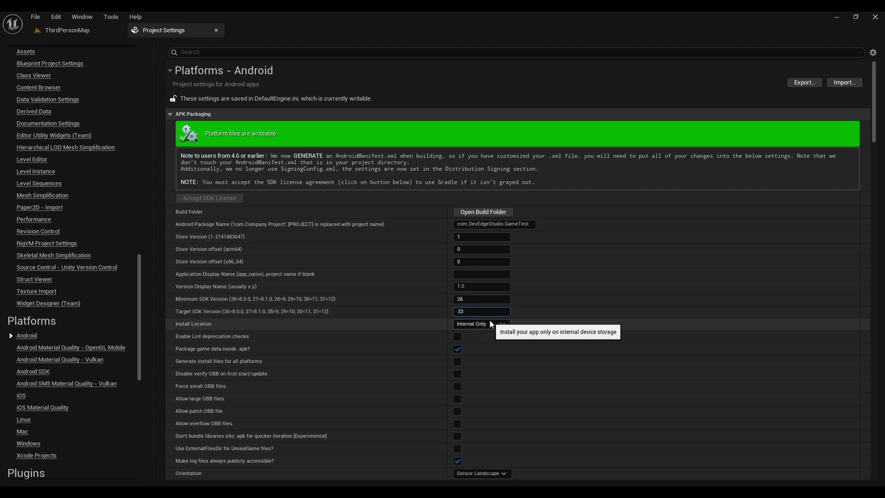
# Edit the end of the Android Package Name so it reads com.DevEdgeStudio.GameTest
pyautogui.click(509, 224)
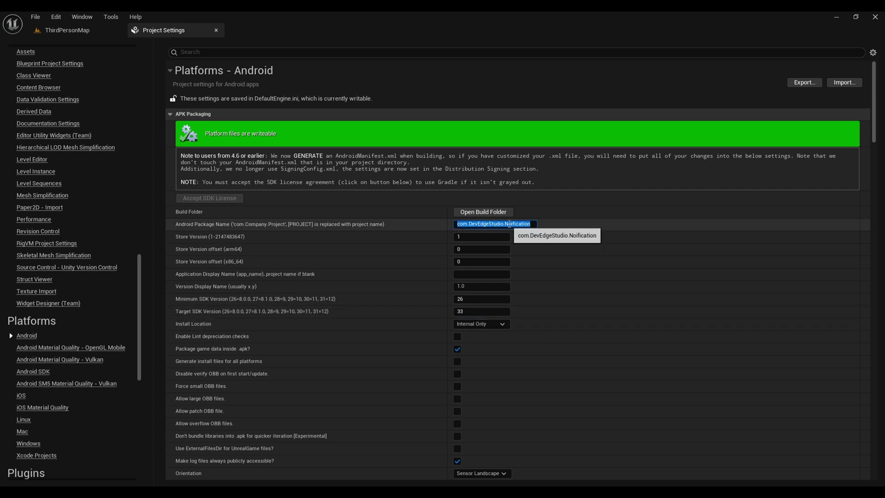
pyautogui.click(532, 224)
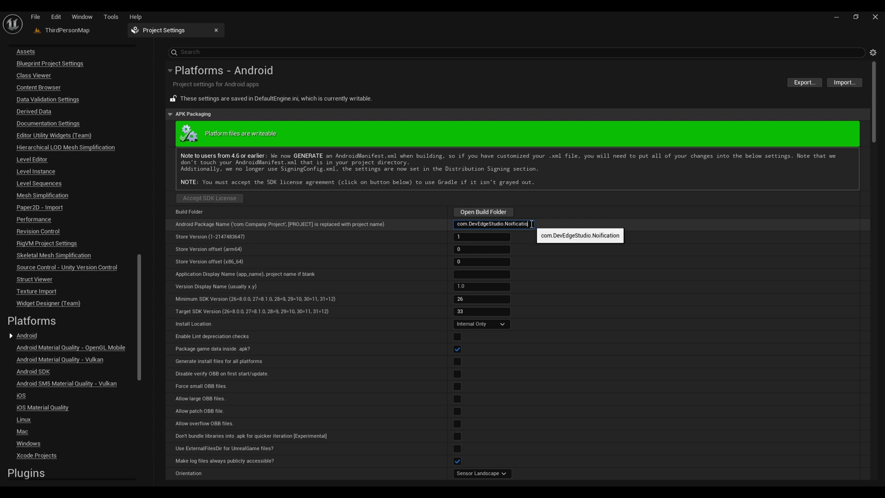
pyautogui.press('BackSpace')
pyautogui.press('BackSpace')
pyautogui.press('BackSpace')
pyautogui.press('BackSpace')
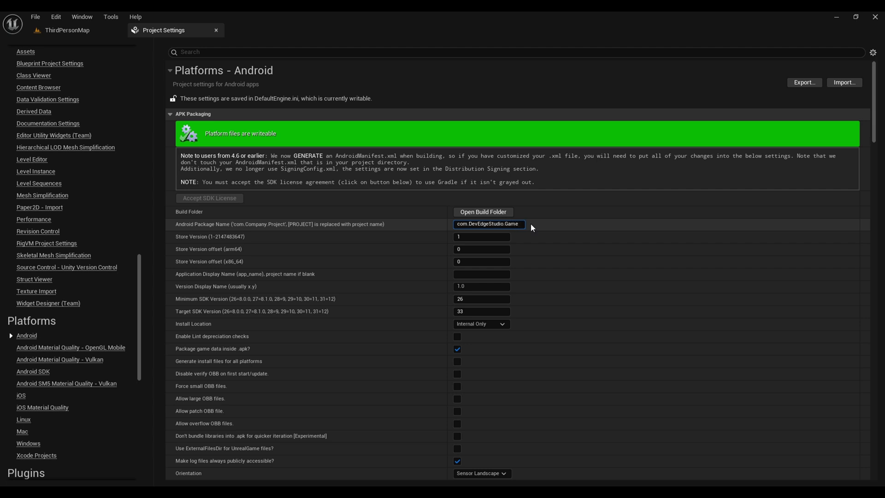
pyautogui.write('GameTest')
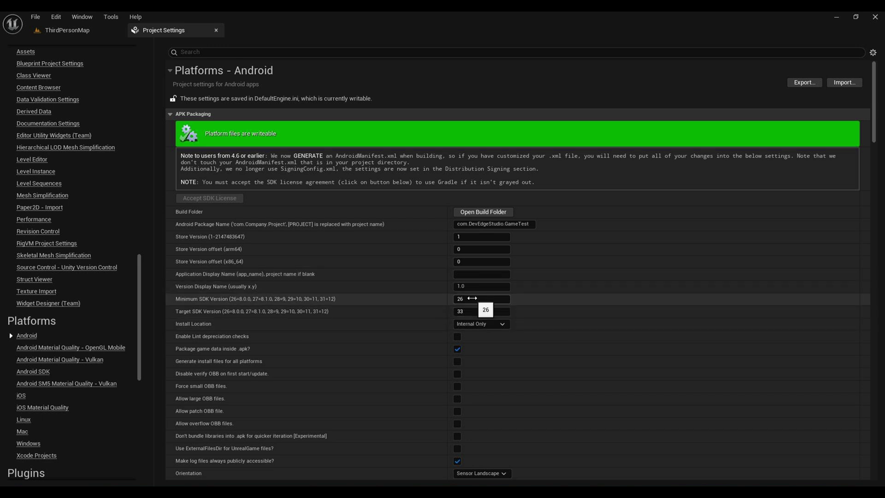
# Bring up Unreal's Android SDK settings and Android Studio's Android SDK settings
pyautogui.scroll(-1, 323, 350)
pyautogui.click(33, 371)
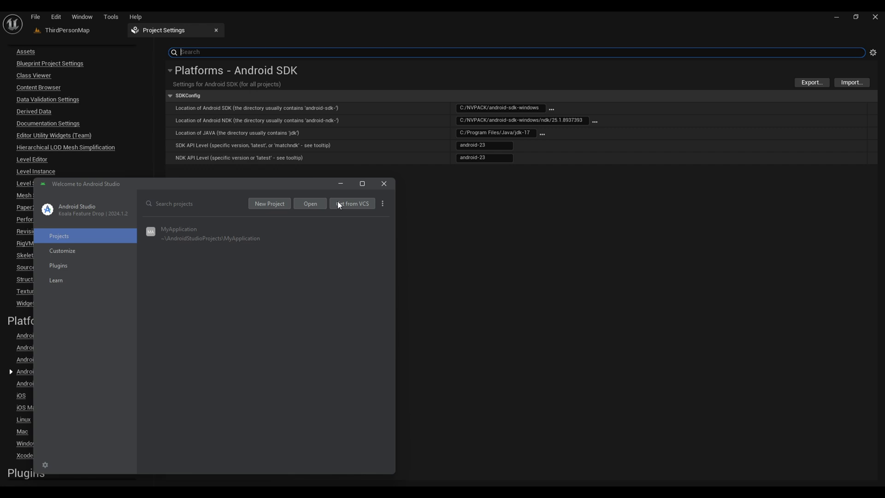
pyautogui.click(383, 204)
pyautogui.click(409, 243)
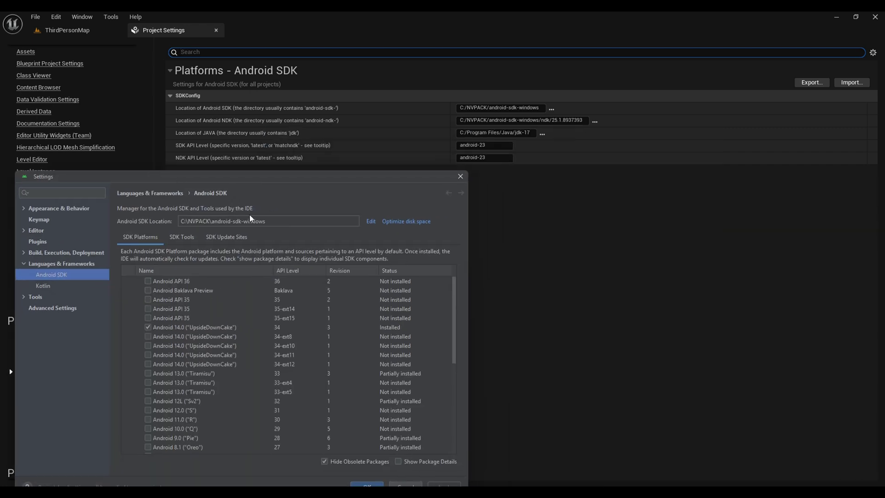
# Copy Android Studio's SDK location path for Unreal's Android SDK field
pyautogui.moveTo(212, 222); pyautogui.dragTo(204, 222)
pyautogui.click(282, 222)
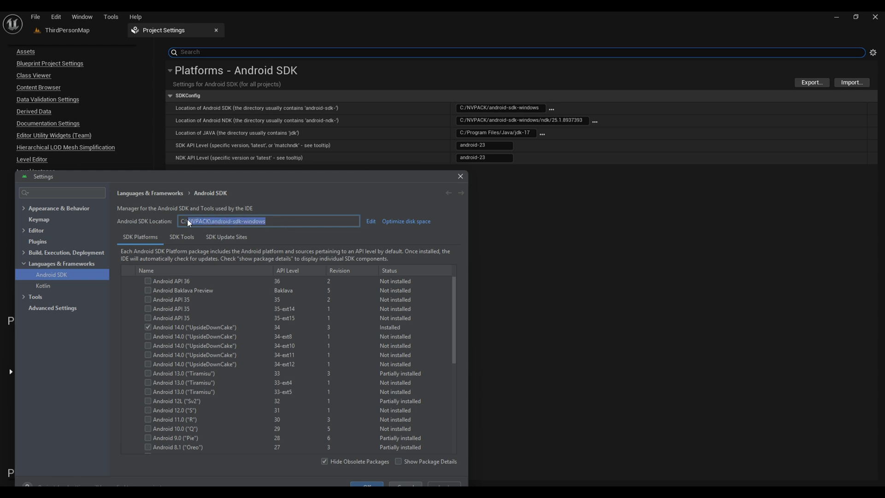
pyautogui.hotkey('ctrl', 'c')
pyautogui.click(434, 108)
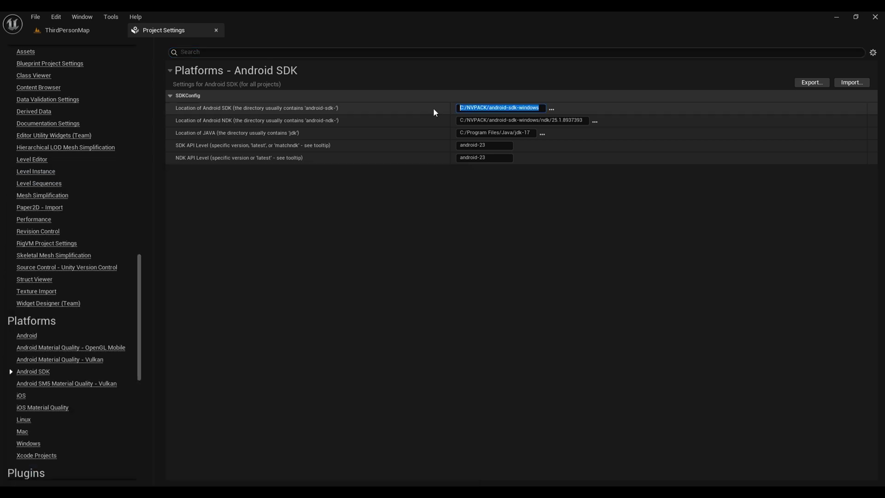
# Set Unreal's SDK location to C:/NVPACK/android-sdk-windows and open that folder in File Explorer
pyautogui.hotkey('ctrl', 'v')
pyautogui.press('Return')
pyautogui.press('super+e')
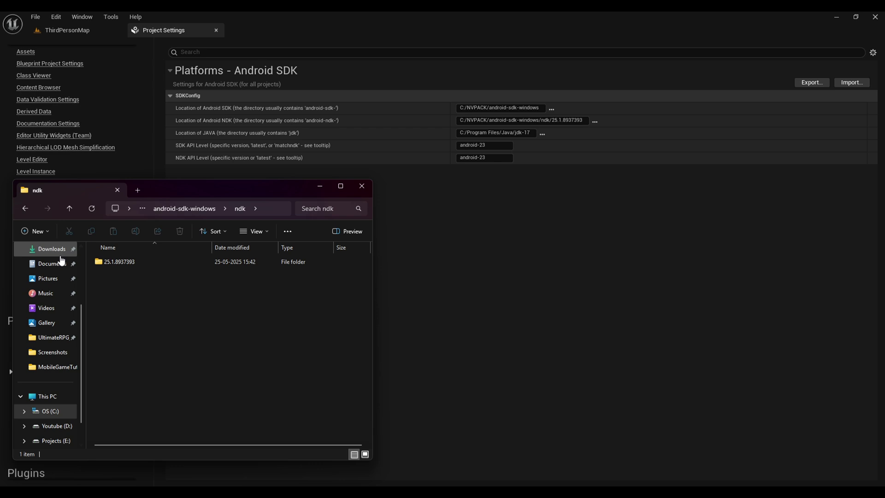
pyautogui.click(196, 208)
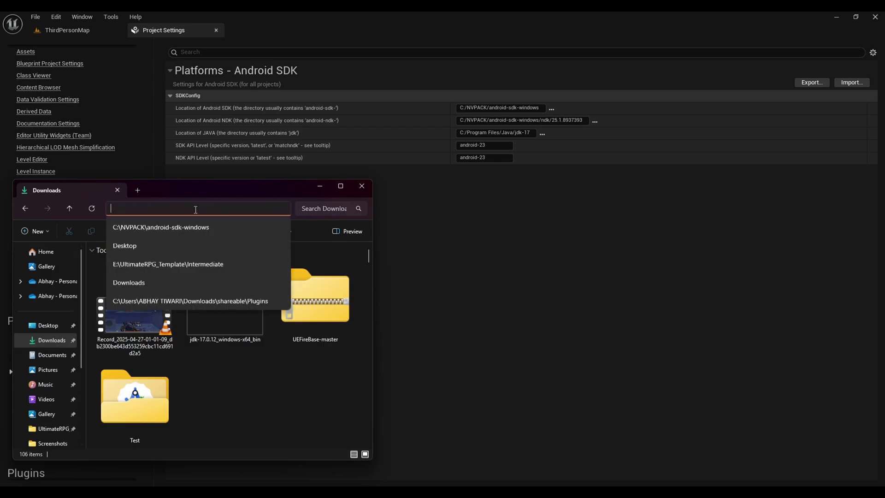
pyautogui.hotkey('ctrl', 'v')
pyautogui.press('Return')
# Set Unreal's Android NDK location to the ndk/25.1.8937393 folder path
pyautogui.doubleClick(115, 368)
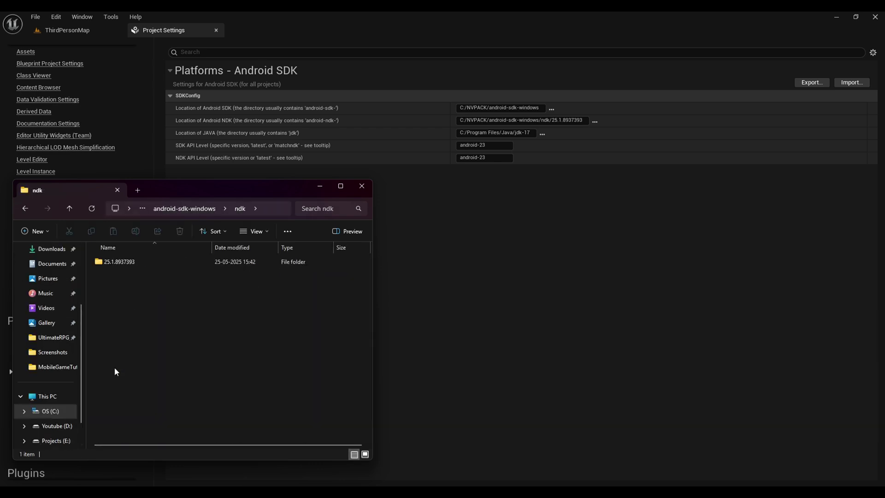
pyautogui.doubleClick(131, 262)
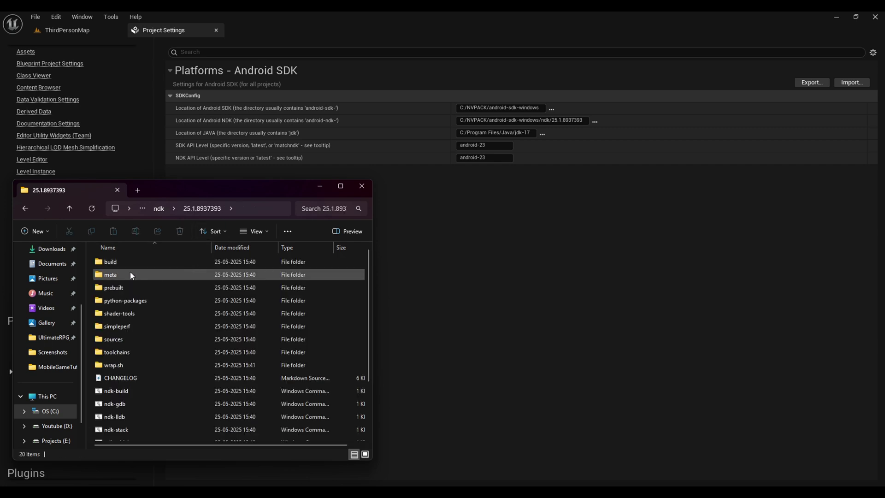
pyautogui.click(250, 210)
pyautogui.click(585, 119)
pyautogui.click(582, 120)
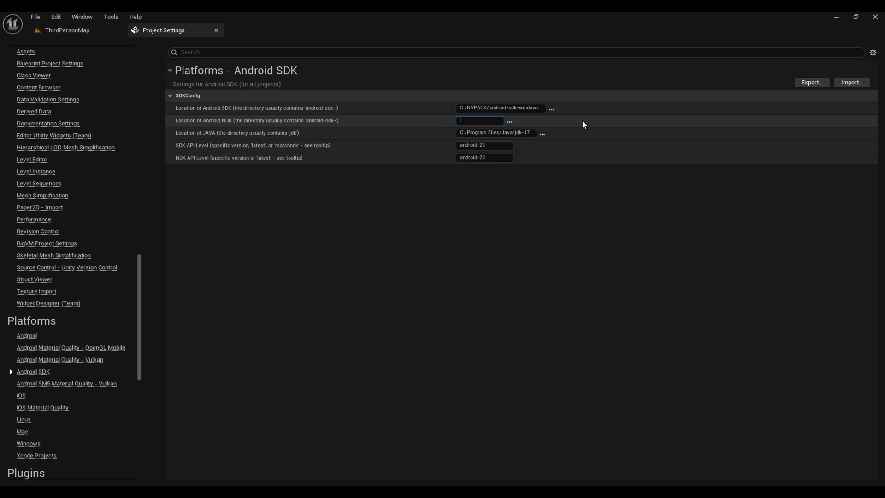
pyautogui.hotkey('ctrl', 'v')
pyautogui.click(583, 248)
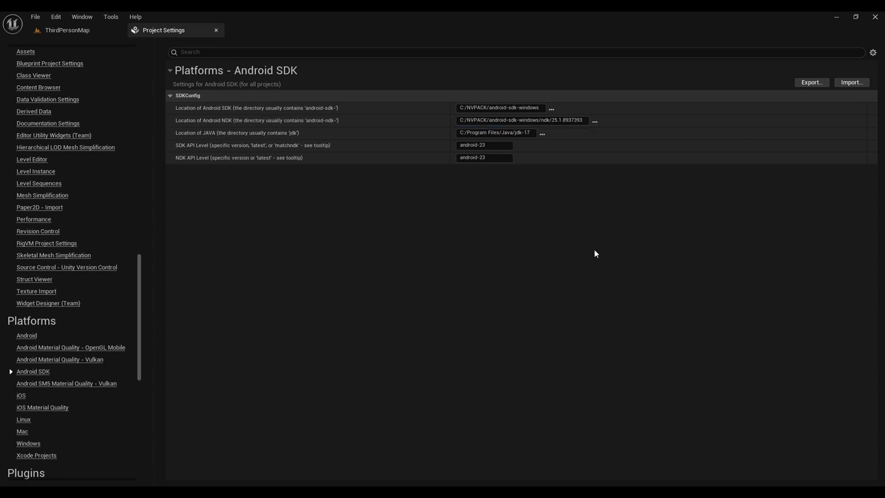
# Browse in File Explorer to C:/Program Files/Java/jdk-17
pyautogui.press('super+e')
pyautogui.click(50, 382)
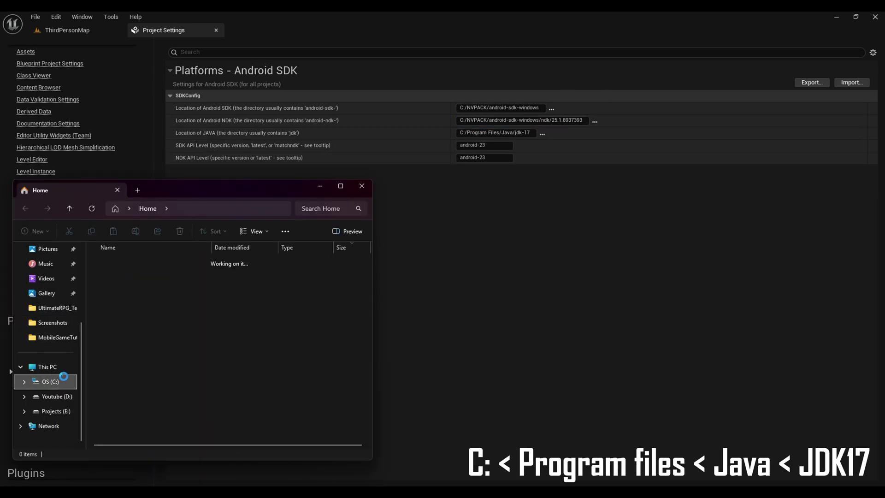
pyautogui.scroll(-5, 150, 331)
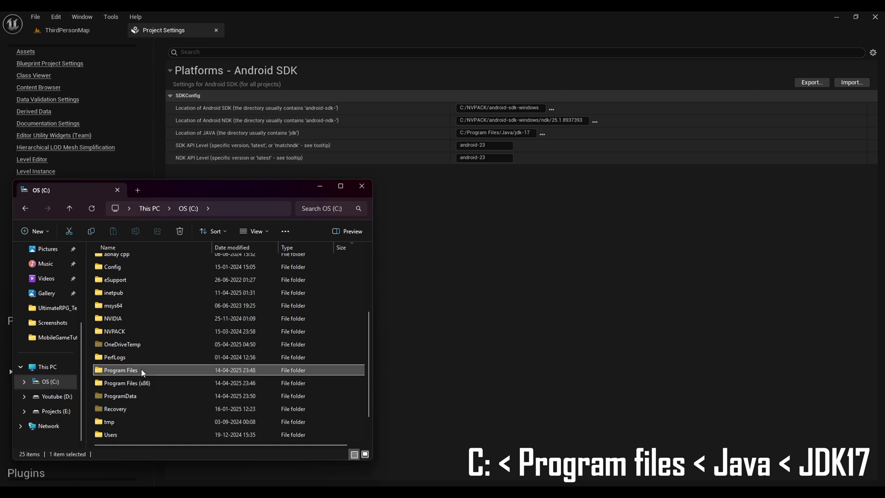
pyautogui.doubleClick(141, 369)
pyautogui.scroll(-4, 120, 396)
pyautogui.doubleClick(106, 408)
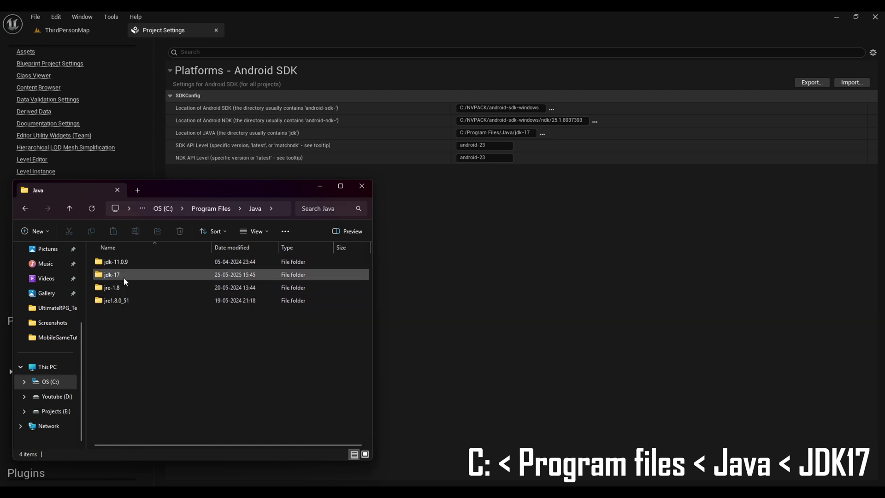
pyautogui.doubleClick(130, 275)
# Set Unreal's Java location to the jdk-17 path and return to the ThirdPersonMap level
pyautogui.click(256, 208)
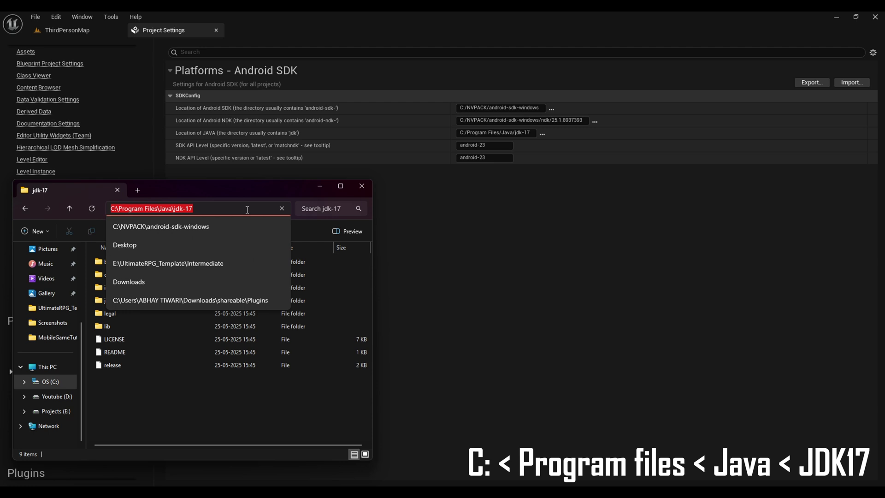
pyautogui.click(495, 133)
pyautogui.click(524, 189)
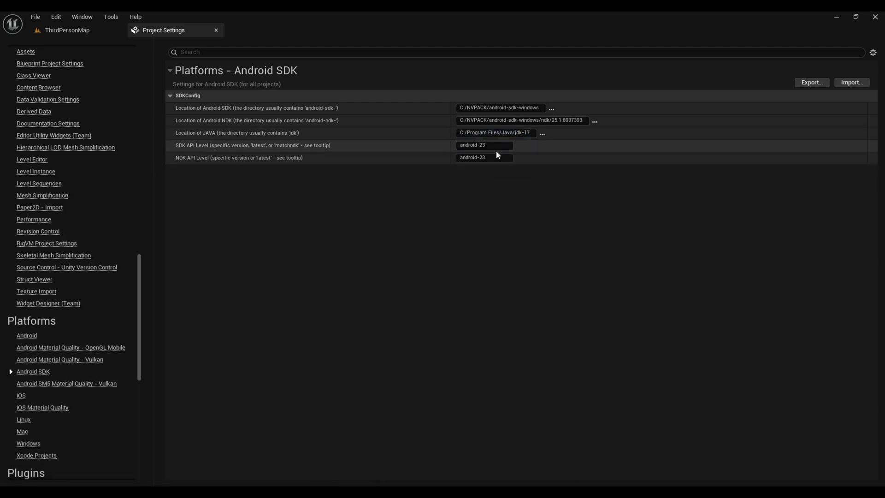
pyautogui.click(73, 28)
# Refresh the platform status and set the Android build configuration to Shipping
pyautogui.click(322, 46)
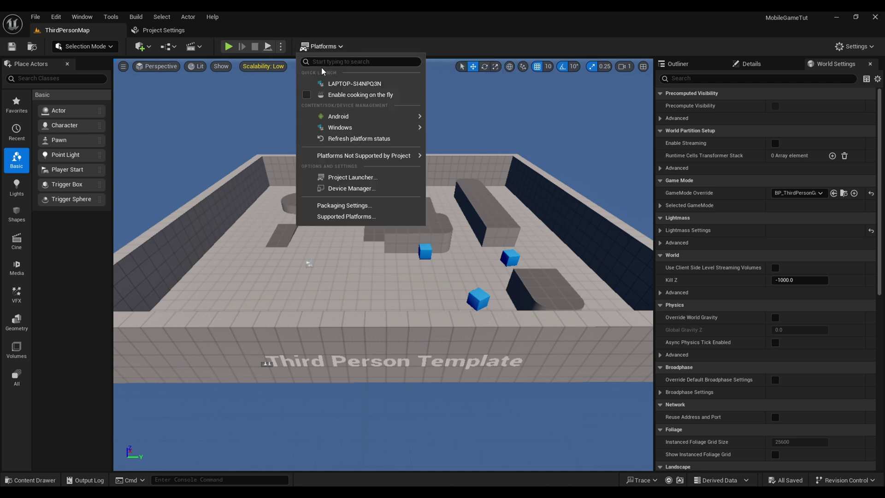
pyautogui.click(339, 140)
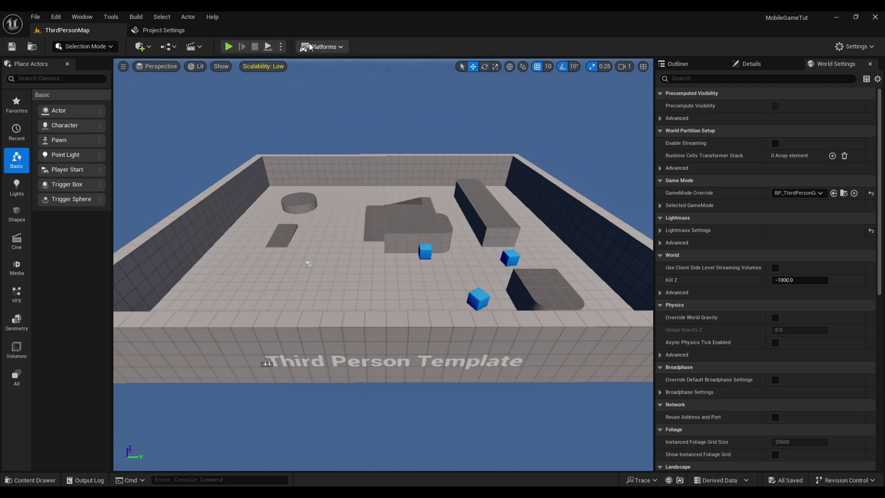
pyautogui.click(322, 46)
pyautogui.moveTo(341, 117)
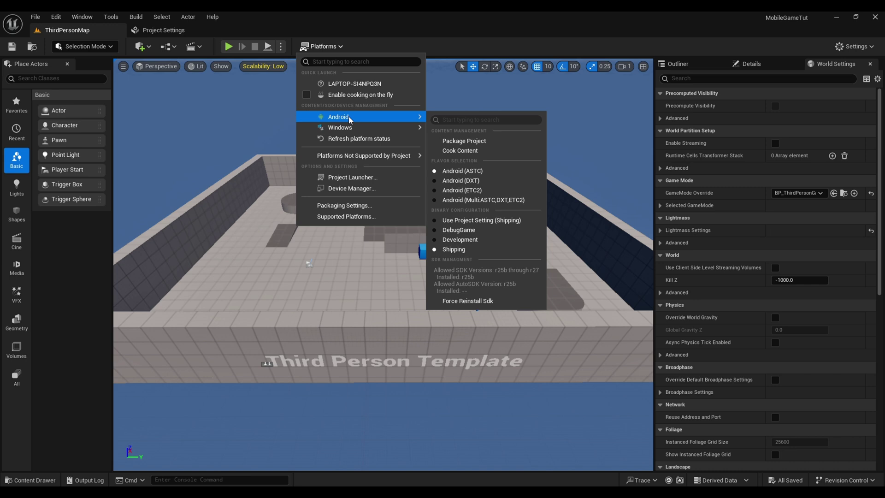
pyautogui.click(453, 250)
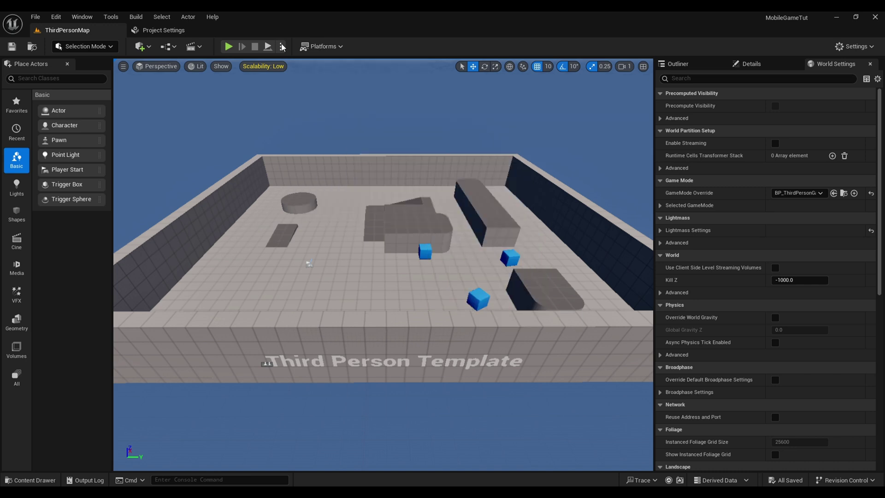
# Package the Android project into a new Desktop folder MobileAPK_Test and follow the output log
pyautogui.click(323, 46)
pyautogui.moveTo(341, 117)
pyautogui.click(442, 140)
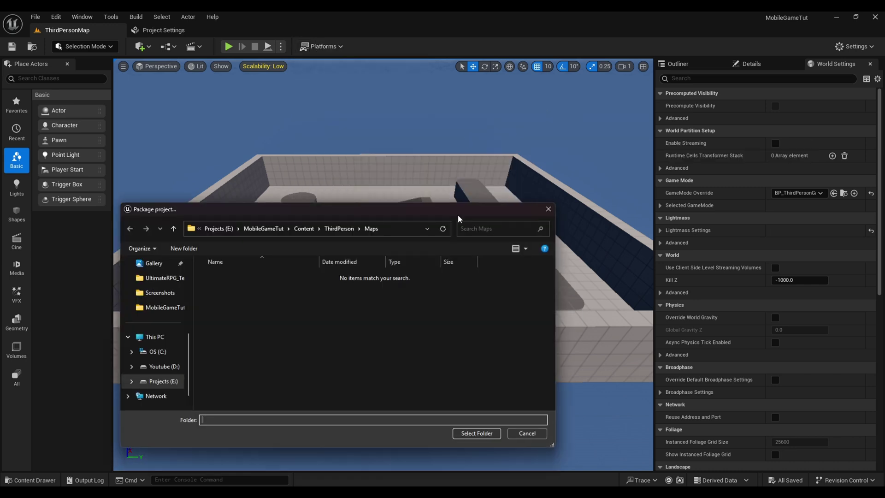
pyautogui.click(155, 324)
pyautogui.rightClick(300, 364)
pyautogui.click(464, 358)
pyautogui.write('MobileAPK_Test')
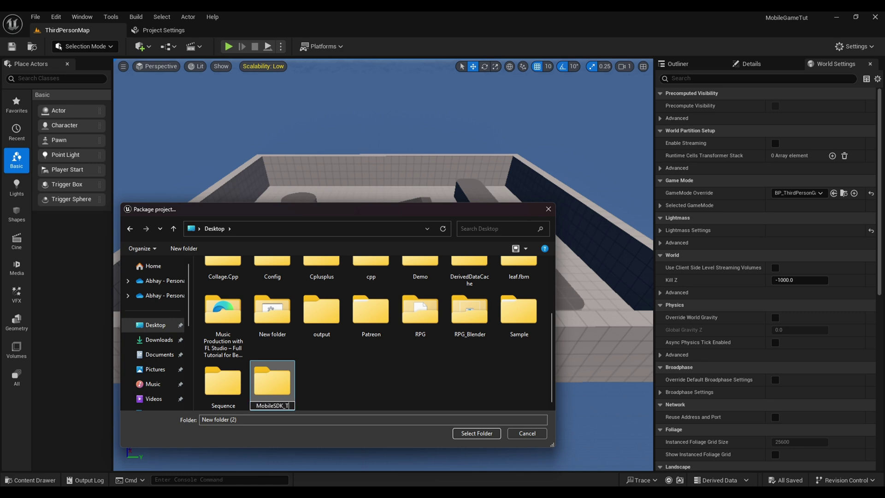
pyautogui.press('Return')
pyautogui.press('Return')
pyautogui.click(477, 434)
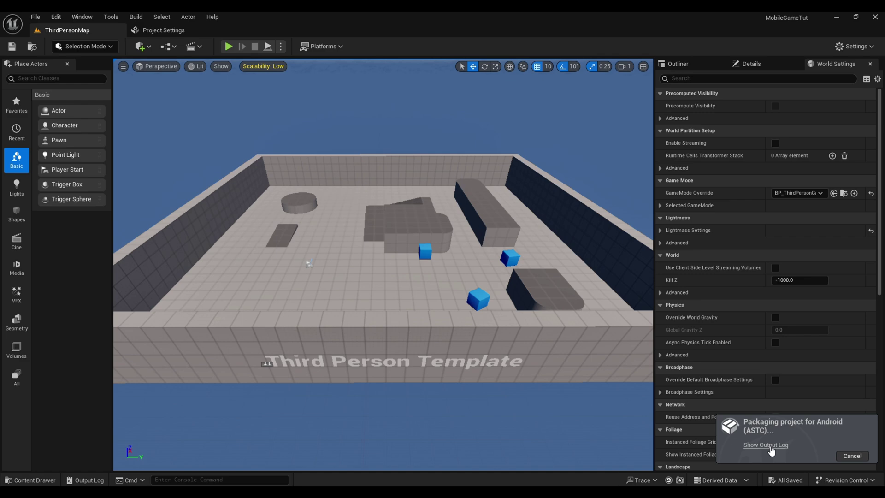
pyautogui.click(766, 444)
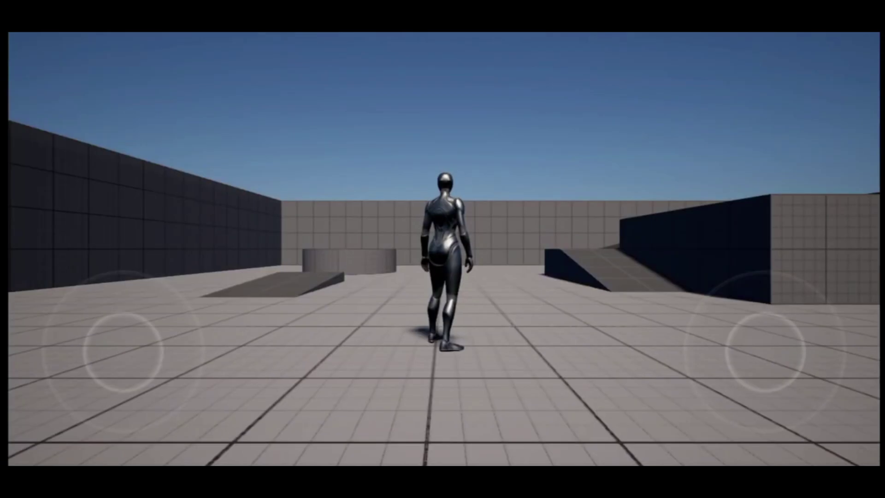
# Run the character around with the joysticks, turning the camera toward the walled corridor
pyautogui.moveTo(118, 332); pyautogui.dragTo(99, 250)
pyautogui.moveTo(765, 352); pyautogui.dragTo(783, 355)
pyautogui.moveTo(98, 250); pyautogui.dragTo(75, 259)
pyautogui.moveTo(784, 355); pyautogui.dragTo(825, 348)
pyautogui.moveTo(75, 258); pyautogui.dragTo(49, 300)
pyautogui.moveTo(825, 348); pyautogui.dragTo(791, 297)
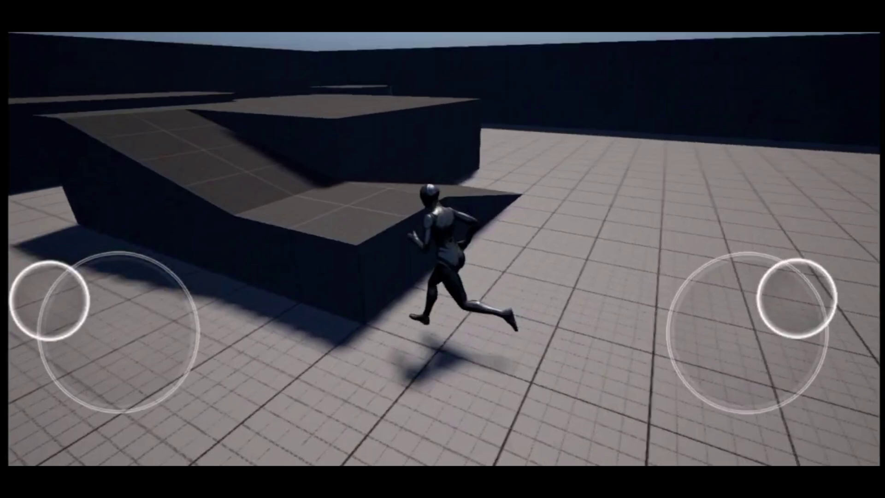
pyautogui.moveTo(49, 300); pyautogui.dragTo(54, 381)
pyautogui.moveTo(791, 296); pyautogui.dragTo(718, 306)
pyautogui.moveTo(54, 382); pyautogui.dragTo(49, 290)
pyautogui.moveTo(718, 306); pyautogui.dragTo(745, 330)
pyautogui.moveTo(49, 290); pyautogui.dragTo(79, 259)
pyautogui.moveTo(745, 330); pyautogui.dragTo(731, 351)
pyautogui.moveTo(79, 259); pyautogui.dragTo(63, 271)
pyautogui.moveTo(731, 352); pyautogui.dragTo(732, 324)
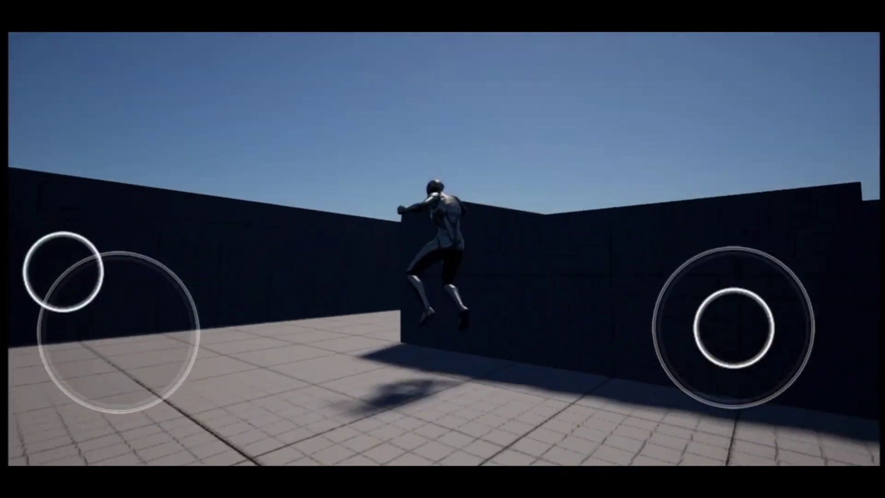
pyautogui.moveTo(63, 270); pyautogui.dragTo(84, 259)
pyautogui.moveTo(733, 324); pyautogui.dragTo(756, 351)
# Run the character through the corridor and jump onto the blue box
pyautogui.moveTo(84, 259); pyautogui.dragTo(158, 261)
pyautogui.moveTo(756, 351); pyautogui.dragTo(738, 346)
pyautogui.moveTo(158, 261); pyautogui.dragTo(161, 262)
pyautogui.moveTo(738, 345); pyautogui.dragTo(735, 338)
pyautogui.moveTo(162, 262); pyautogui.dragTo(174, 272)
pyautogui.moveTo(734, 338); pyautogui.dragTo(733, 378)
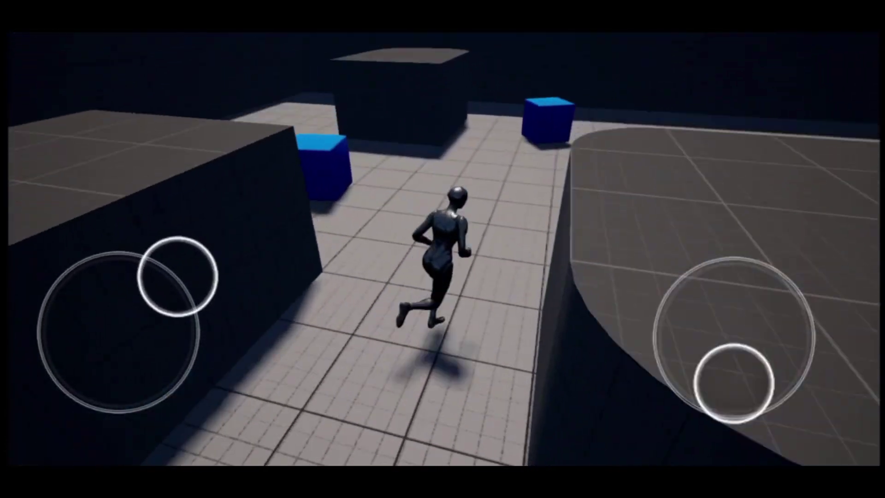
pyautogui.moveTo(174, 272); pyautogui.dragTo(181, 279)
pyautogui.moveTo(733, 377); pyautogui.dragTo(734, 336)
pyautogui.moveTo(181, 279); pyautogui.dragTo(111, 258)
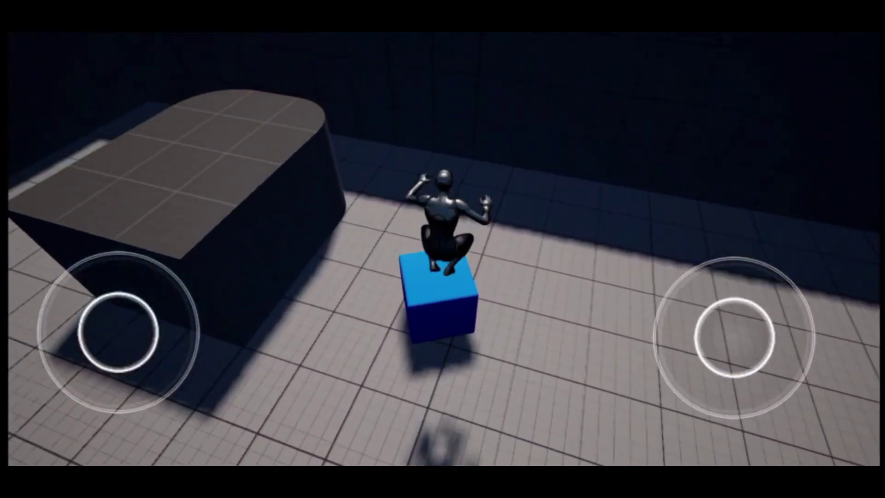
pyautogui.click(91, 286)
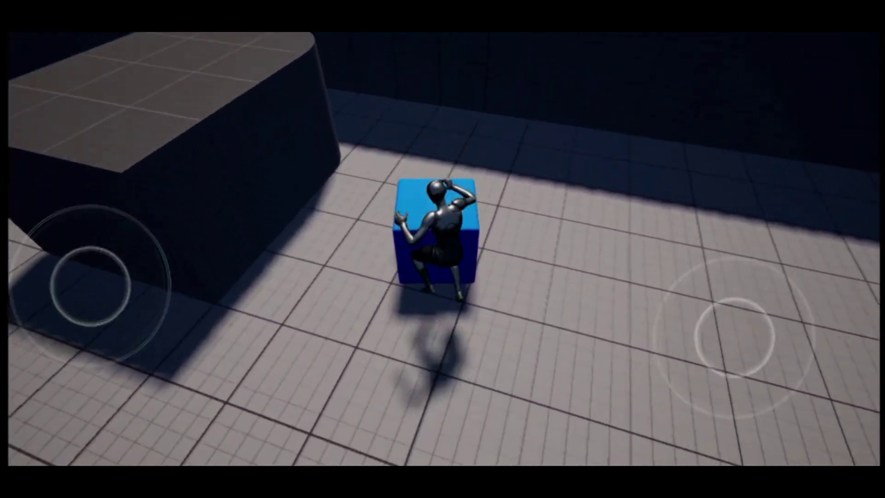
pyautogui.moveTo(123, 292)
pyautogui.mouseDown()
pyautogui.moveTo(129, 217)
pyautogui.moveTo(122, 291)
pyautogui.mouseUp()
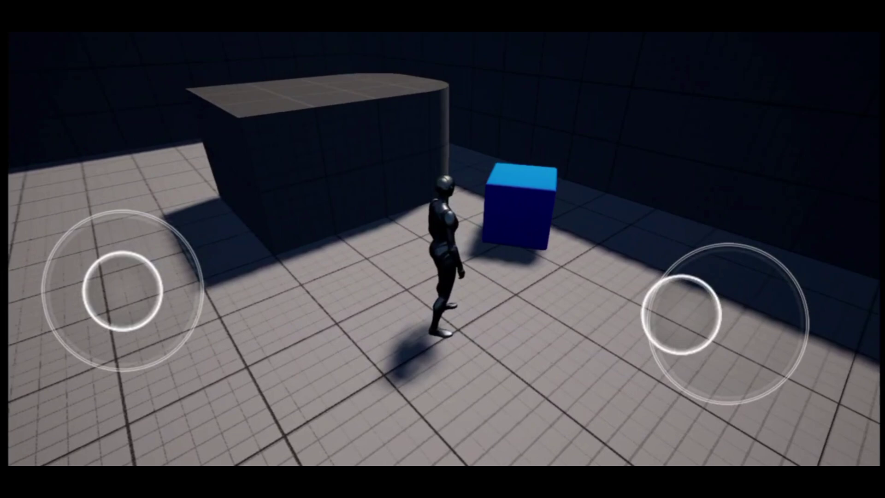